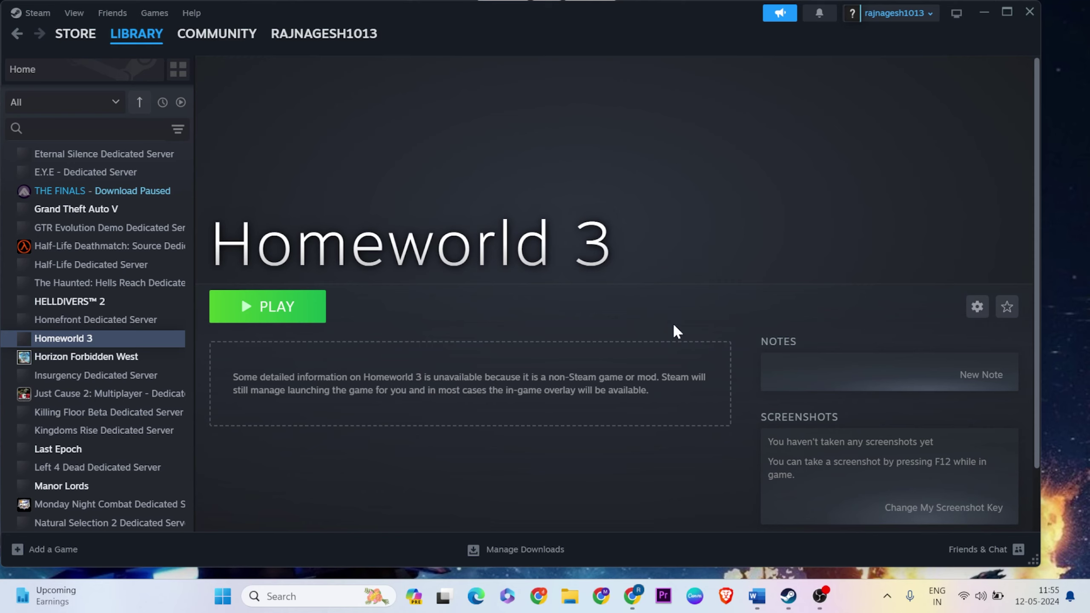
- Review the opening troubleshooting steps for the Homeworld 3 DirectX 12 error in the Word document v.docx
{"action": "mouse_move", "coordinate": [786, 597]}
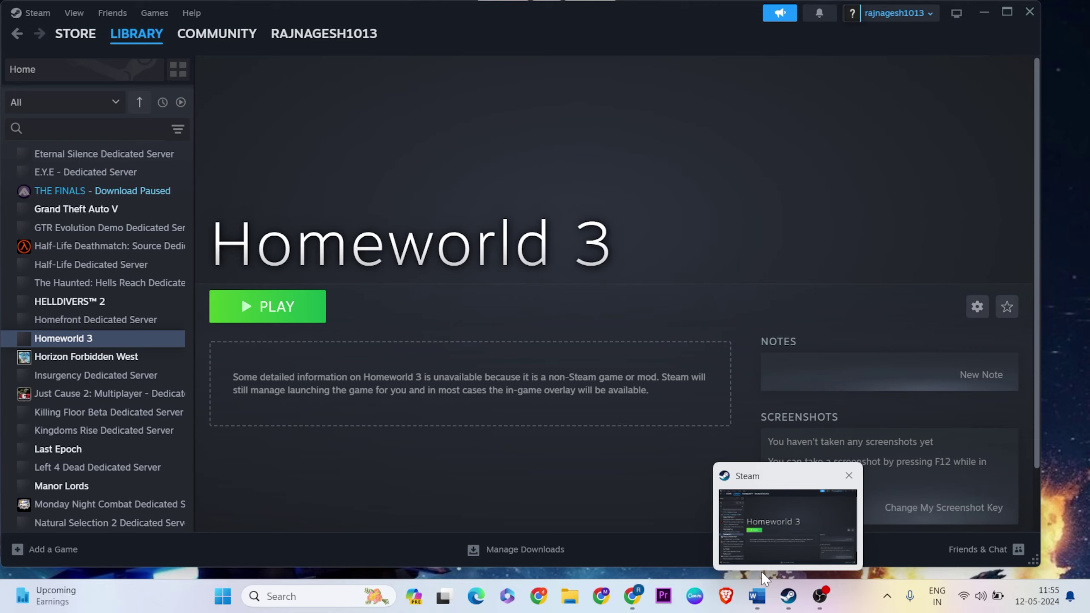
{"action": "left_click", "coordinate": [756, 596]}
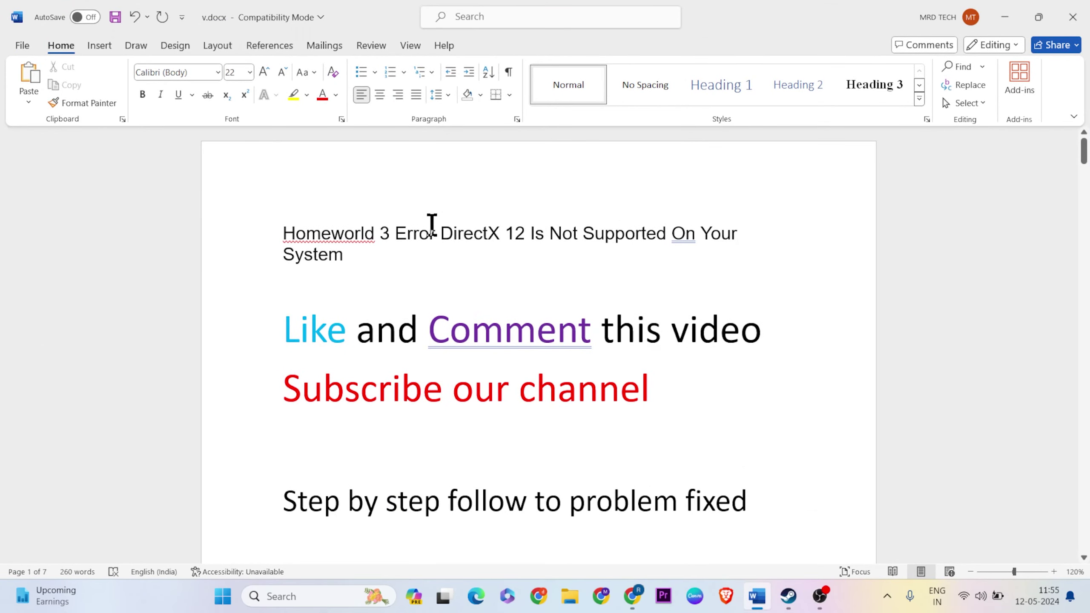
{"action": "scroll", "coordinate": [520, 263], "scroll_direction": "down", "scroll_amount": 5}
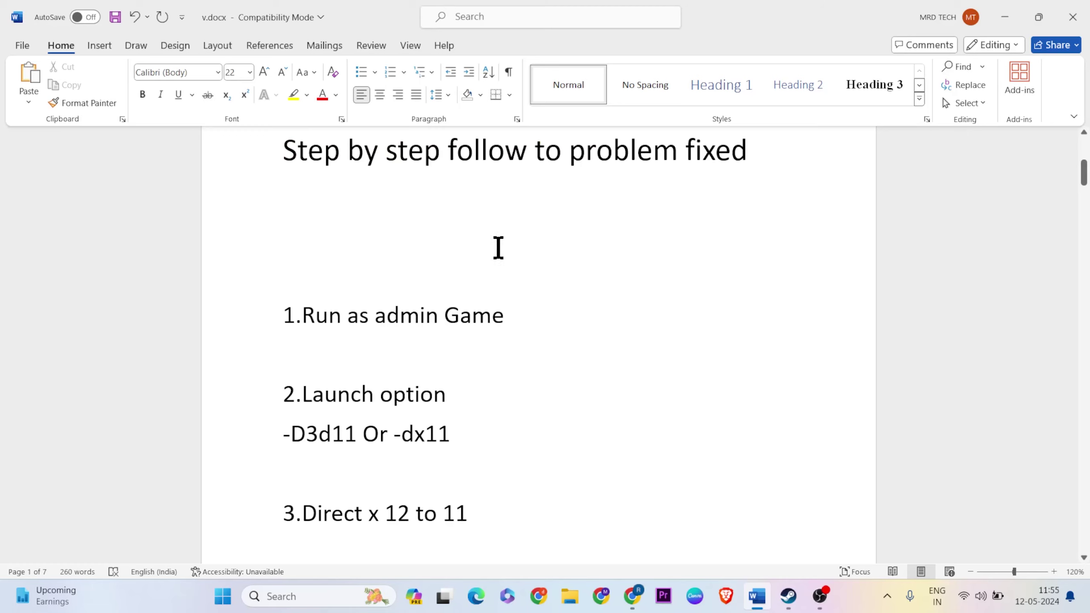
{"action": "scroll", "coordinate": [486, 527], "scroll_direction": "up", "scroll_amount": 1}
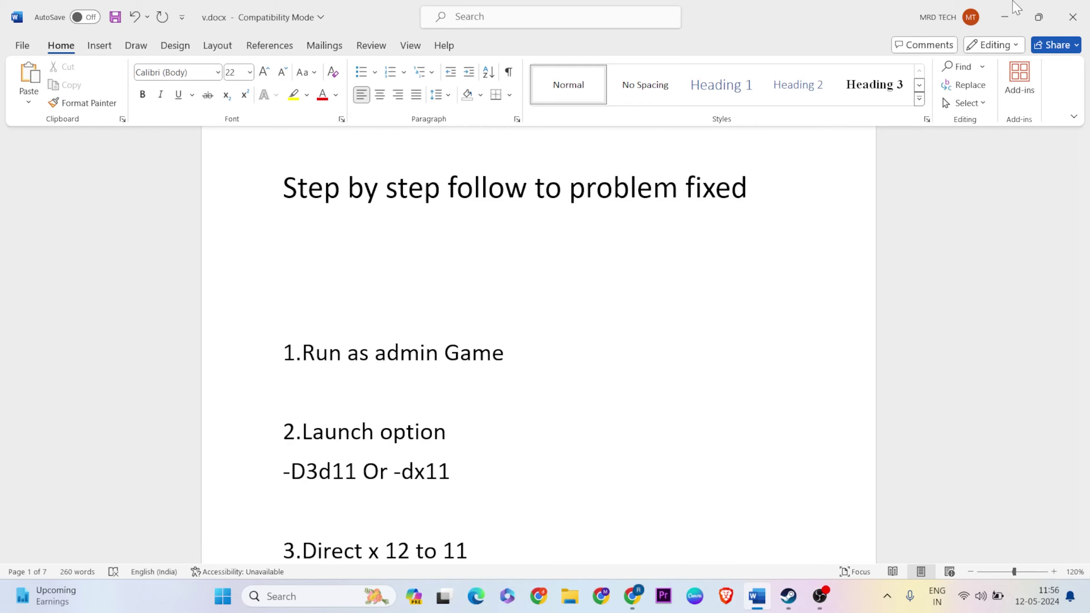
{"action": "left_click", "coordinate": [992, 5]}
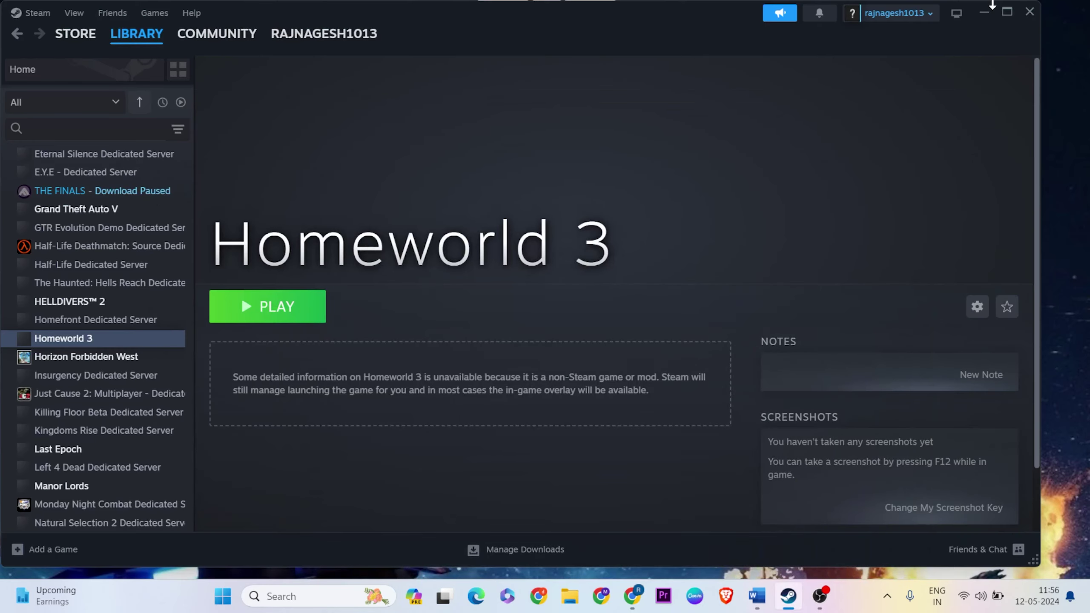
- Close the Steam window and exit Steam completely, including its background process
{"action": "left_click", "coordinate": [1030, 13]}
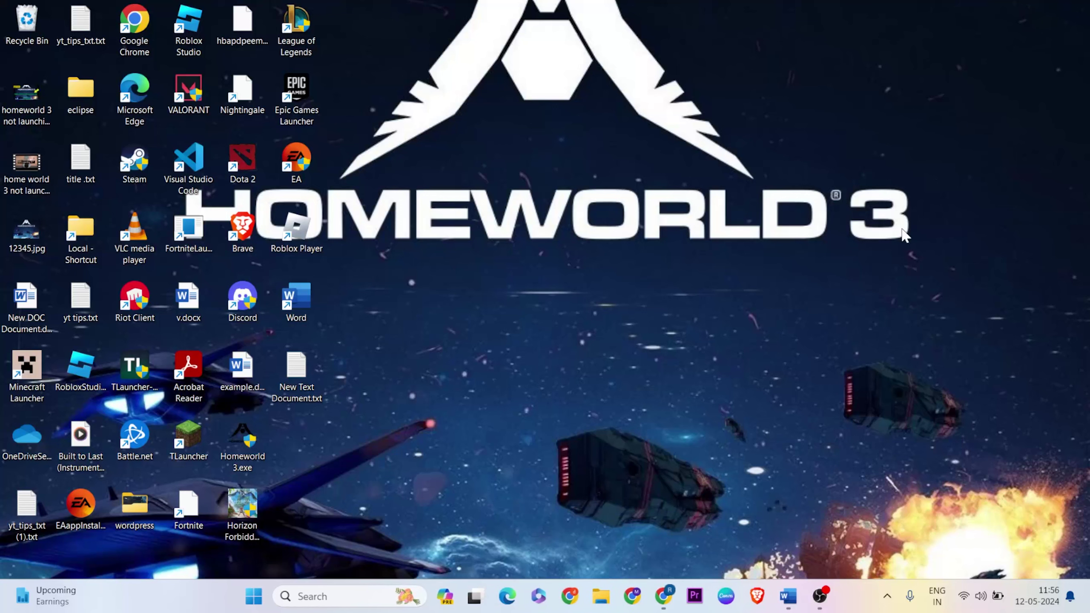
{"action": "left_click", "coordinate": [887, 596]}
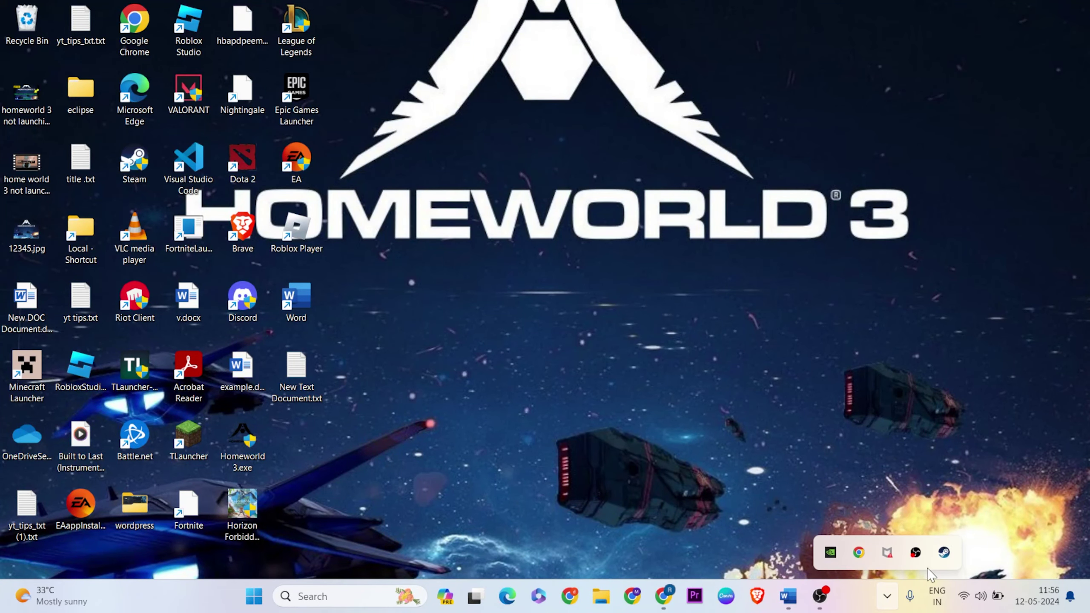
{"action": "right_click", "coordinate": [946, 554]}
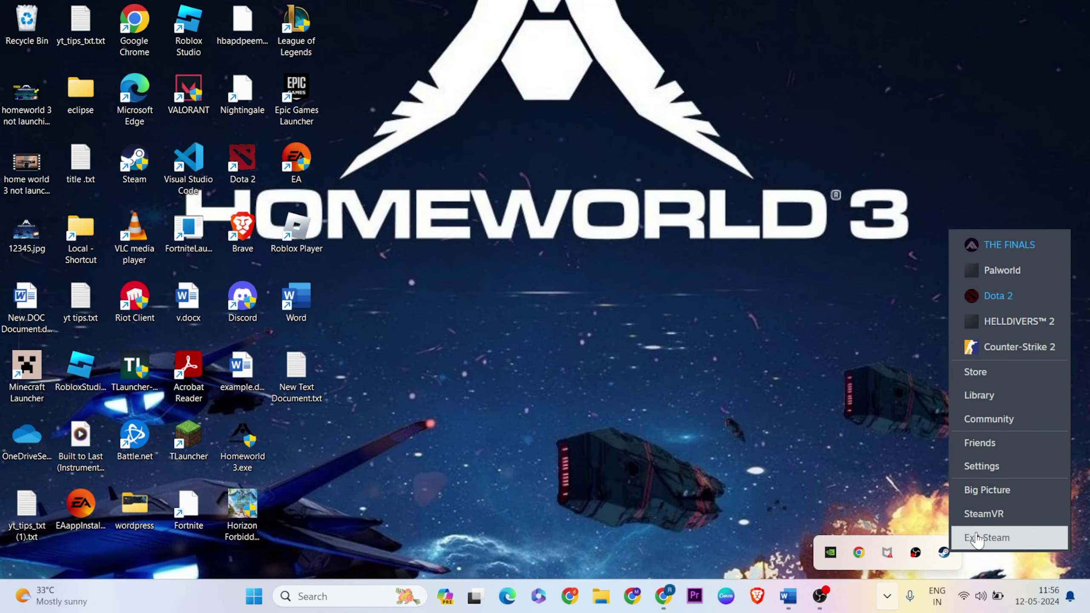
{"action": "left_click", "coordinate": [1000, 539]}
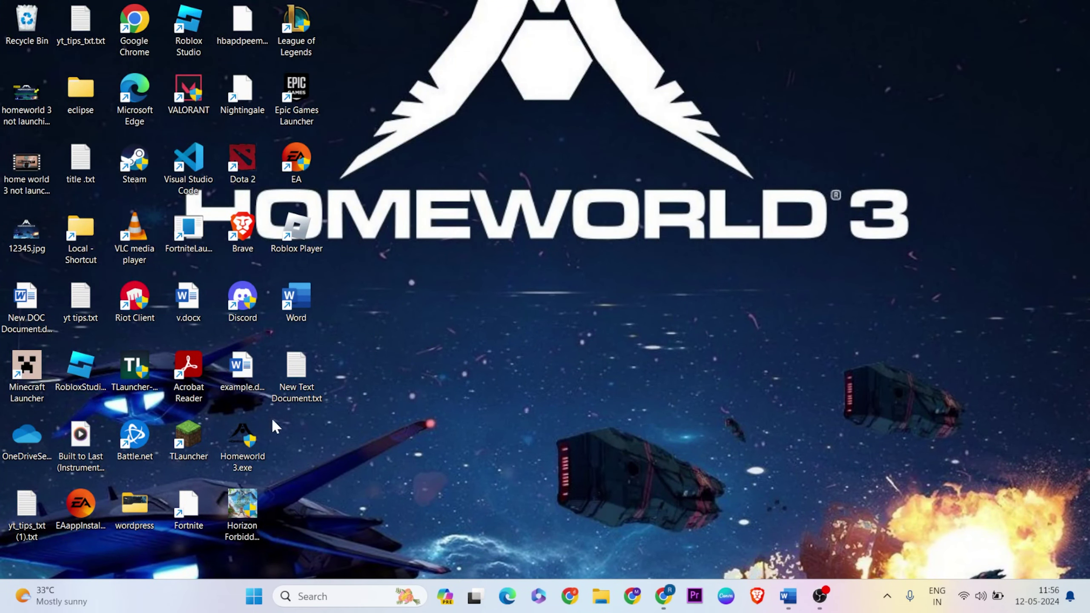
- Confirm Homeworld 3.exe's compatibility settings with Windows 8 compatibility mode and running as an administrator enabled
{"action": "left_click", "coordinate": [242, 435]}
{"action": "right_click", "coordinate": [243, 435]}
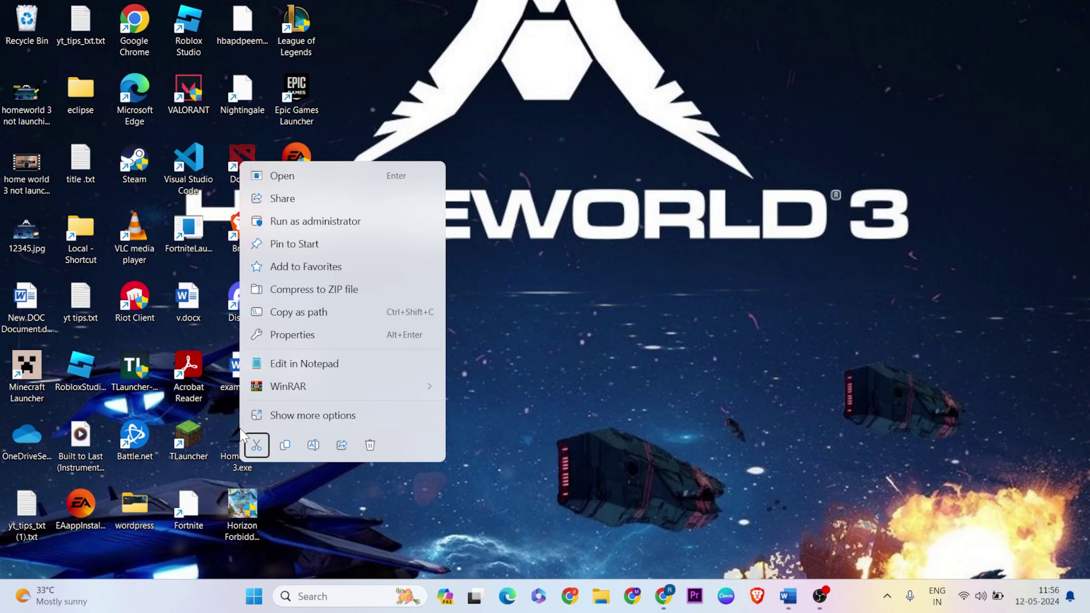
{"action": "left_click", "coordinate": [308, 408]}
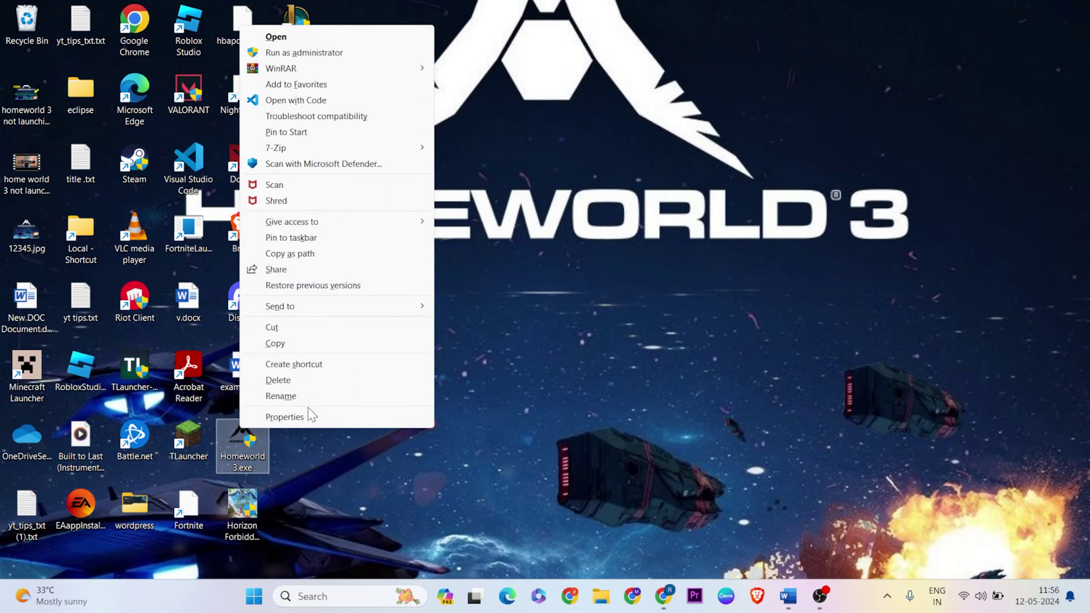
{"action": "left_click", "coordinate": [309, 416]}
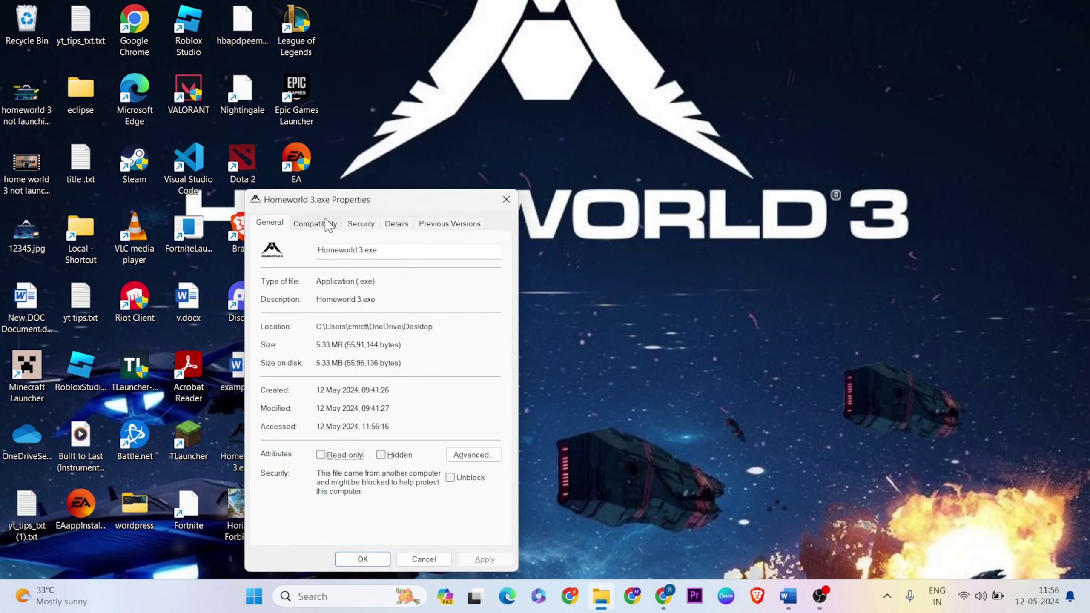
{"action": "left_click", "coordinate": [326, 226]}
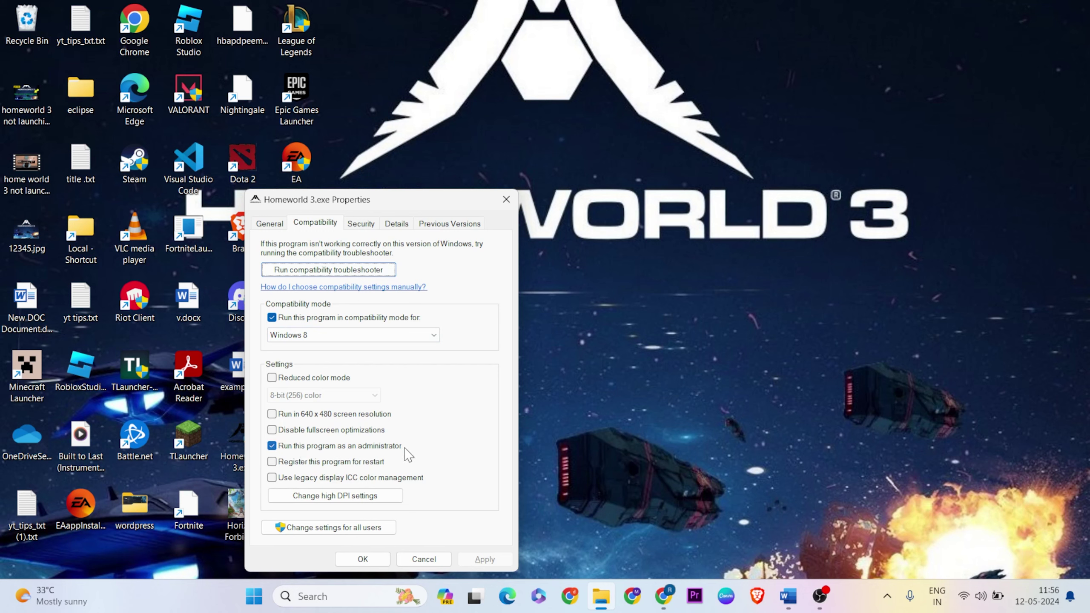
{"action": "left_click", "coordinate": [362, 559]}
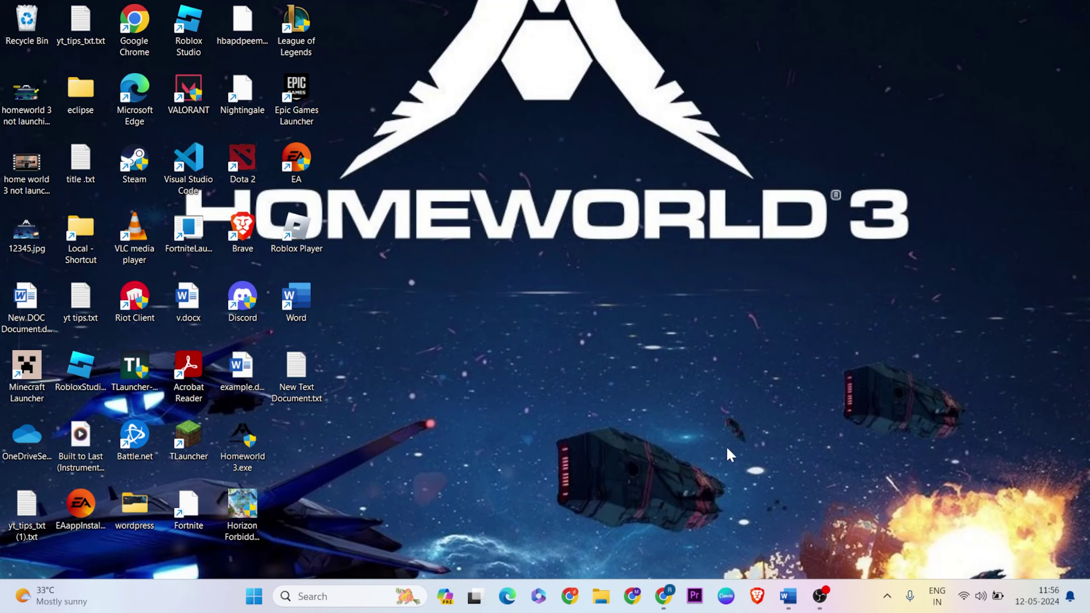
- Check the launch option instructions in the Word notes and relaunch Steam from the desktop, allowing it to start
{"action": "left_click", "coordinate": [788, 596]}
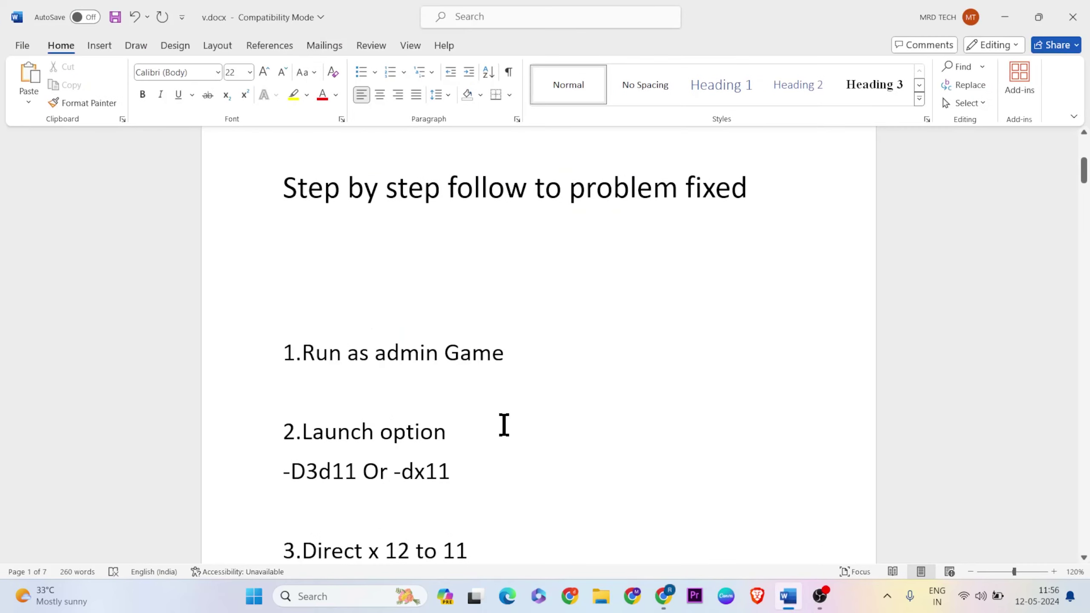
{"action": "left_click", "coordinate": [1002, 8]}
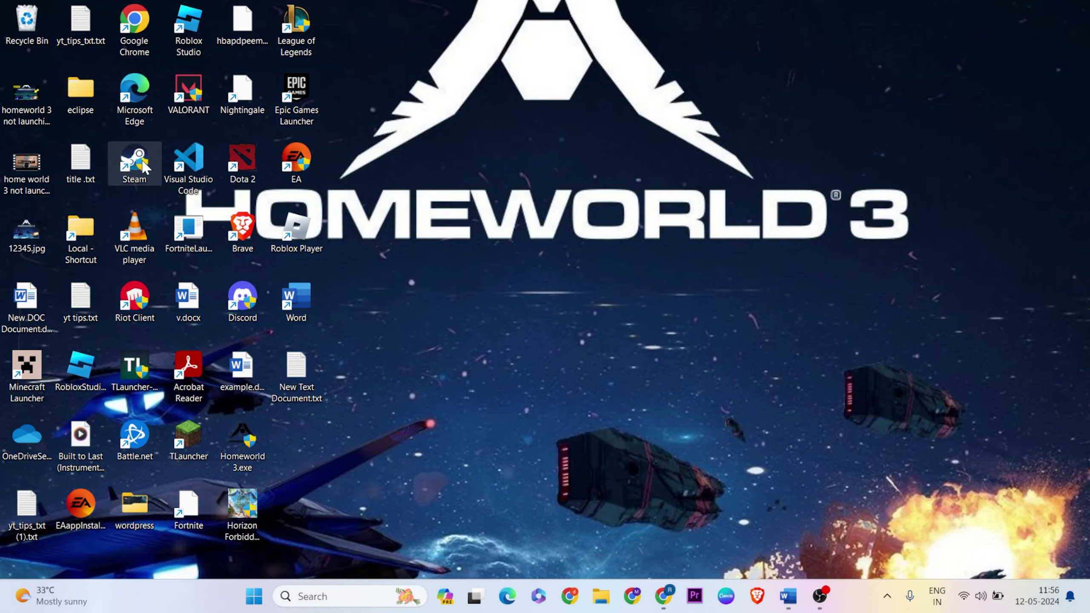
{"action": "left_click", "coordinate": [243, 445]}
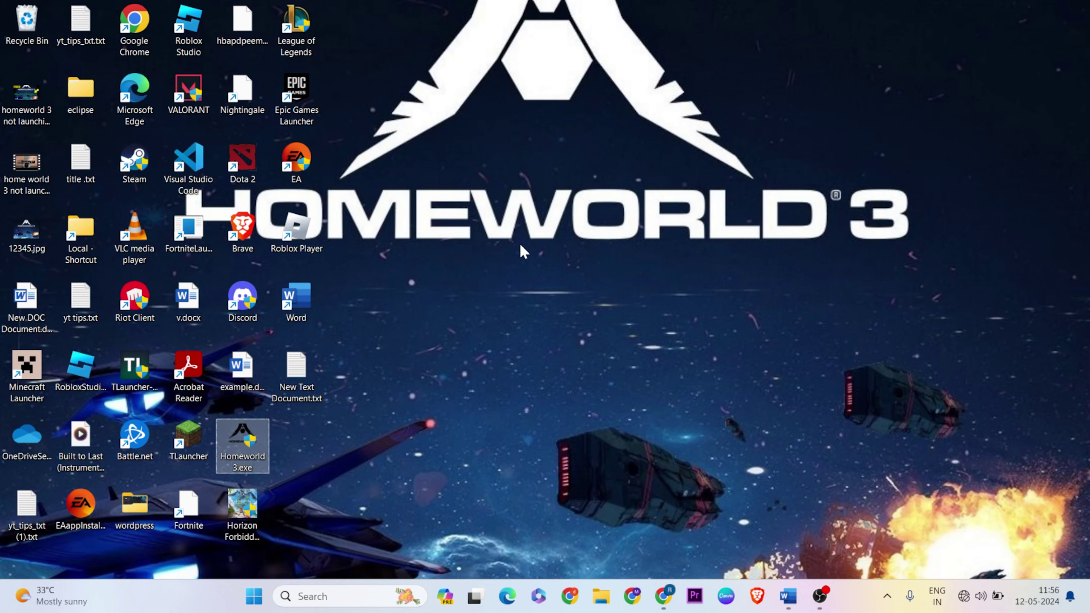
{"action": "left_click", "coordinate": [921, 306]}
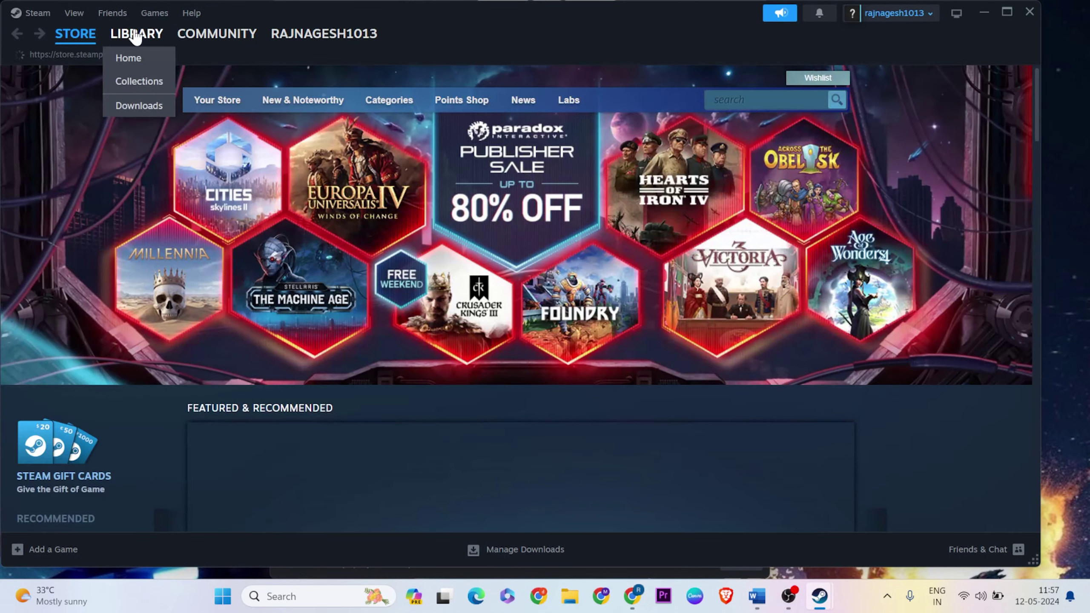
- Set Homeworld 3's launch options to -dx11 in its Steam library properties, and close Steam and its promotional window
{"action": "left_click", "coordinate": [135, 35]}
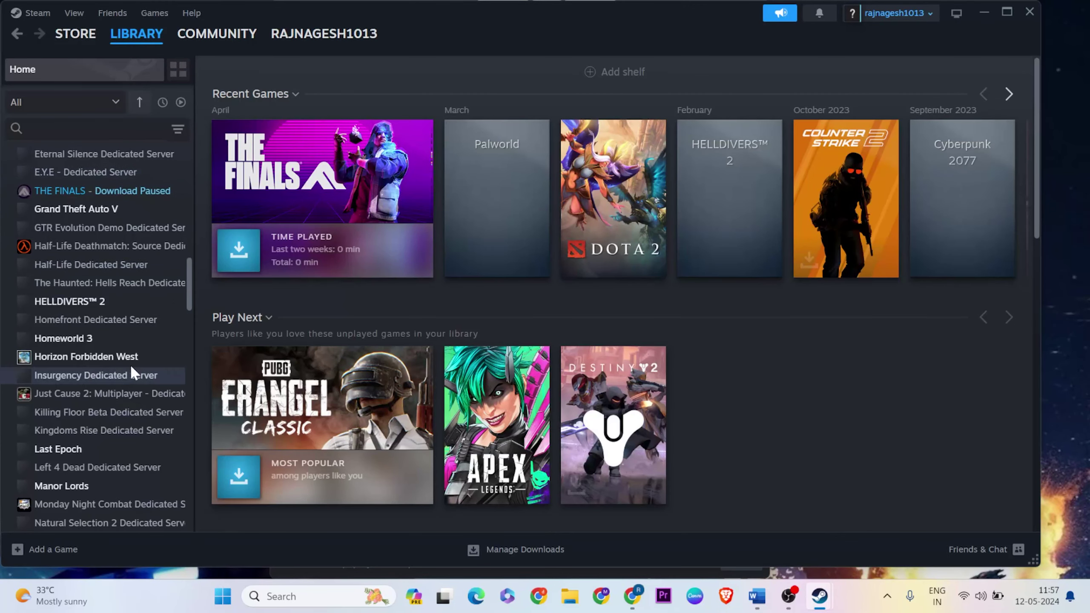
{"action": "left_click", "coordinate": [100, 343]}
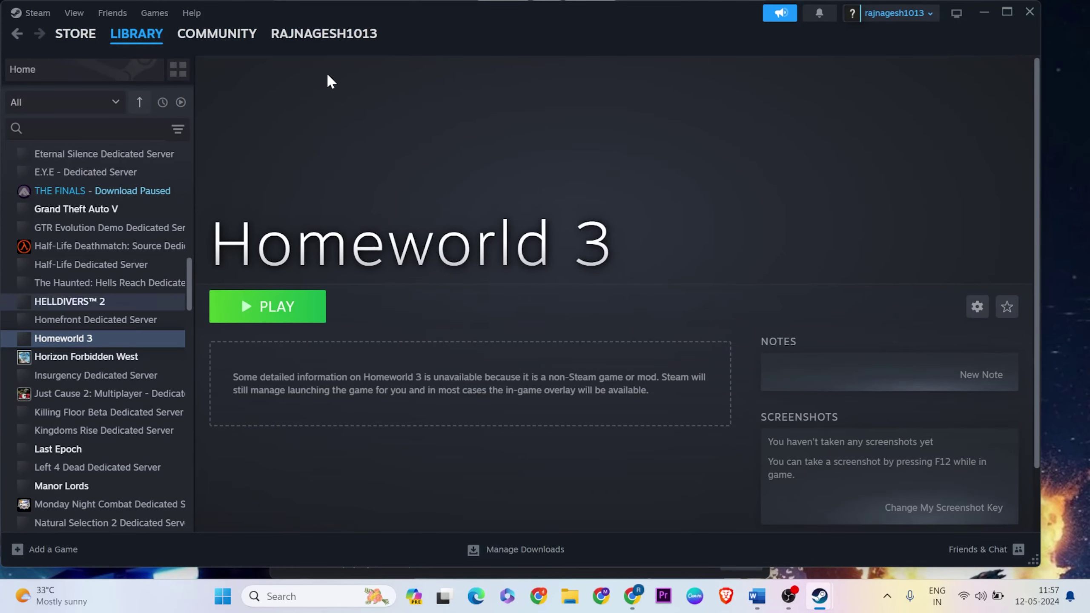
{"action": "left_click", "coordinate": [978, 301]}
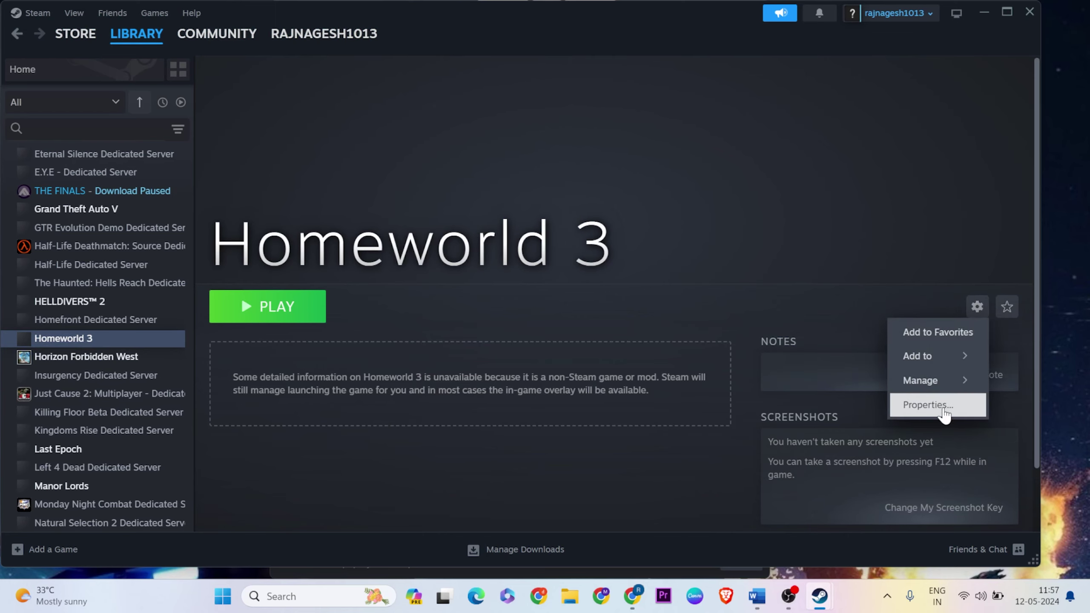
{"action": "left_click", "coordinate": [927, 405]}
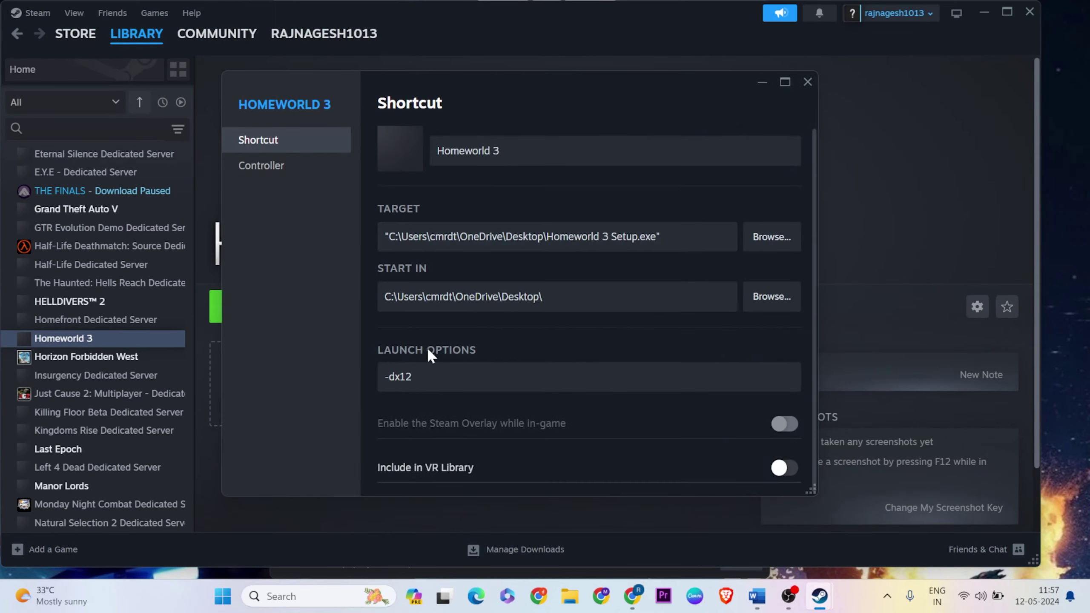
{"action": "left_click", "coordinate": [439, 375]}
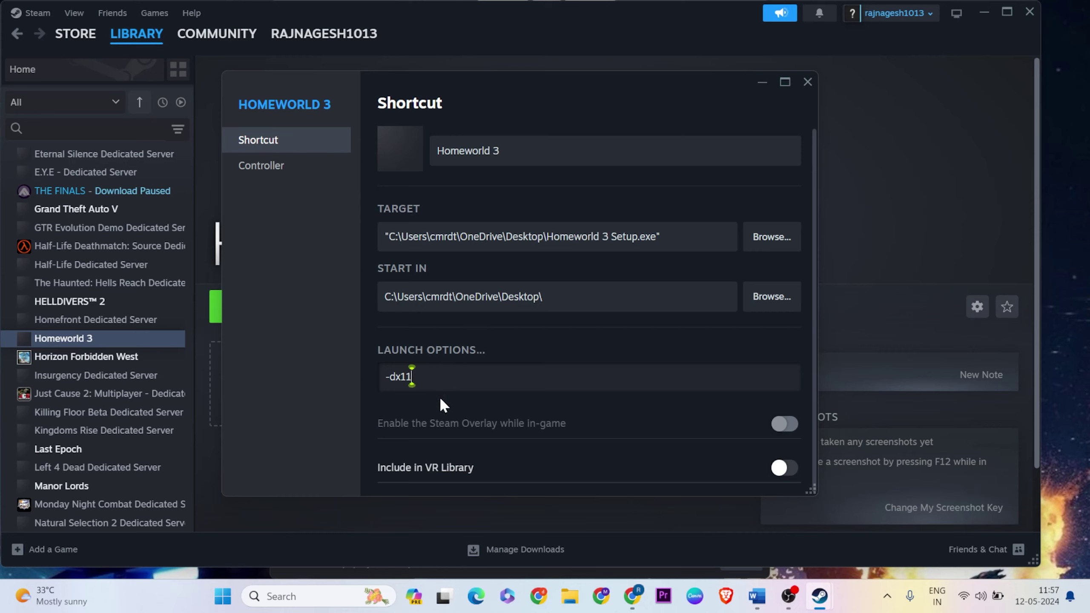
{"action": "left_click", "coordinate": [808, 81]}
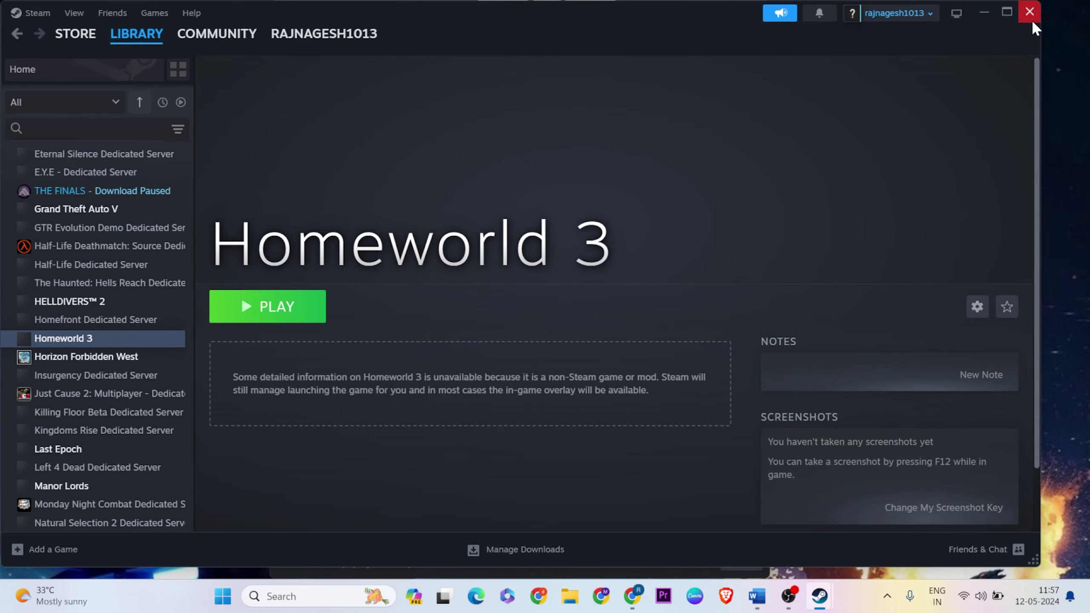
{"action": "left_click", "coordinate": [1032, 17]}
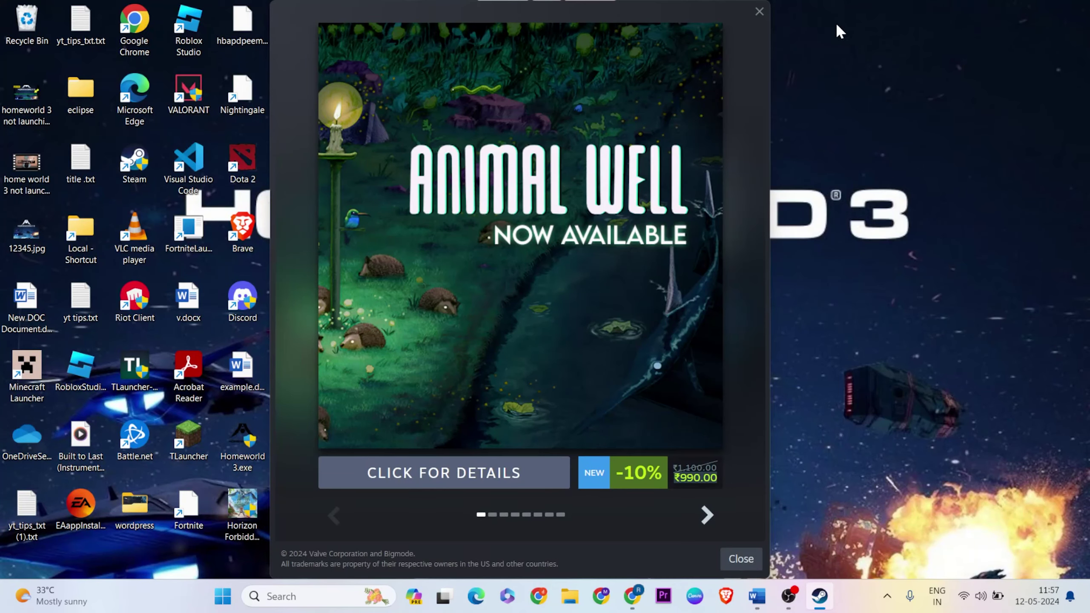
{"action": "left_click", "coordinate": [760, 15]}
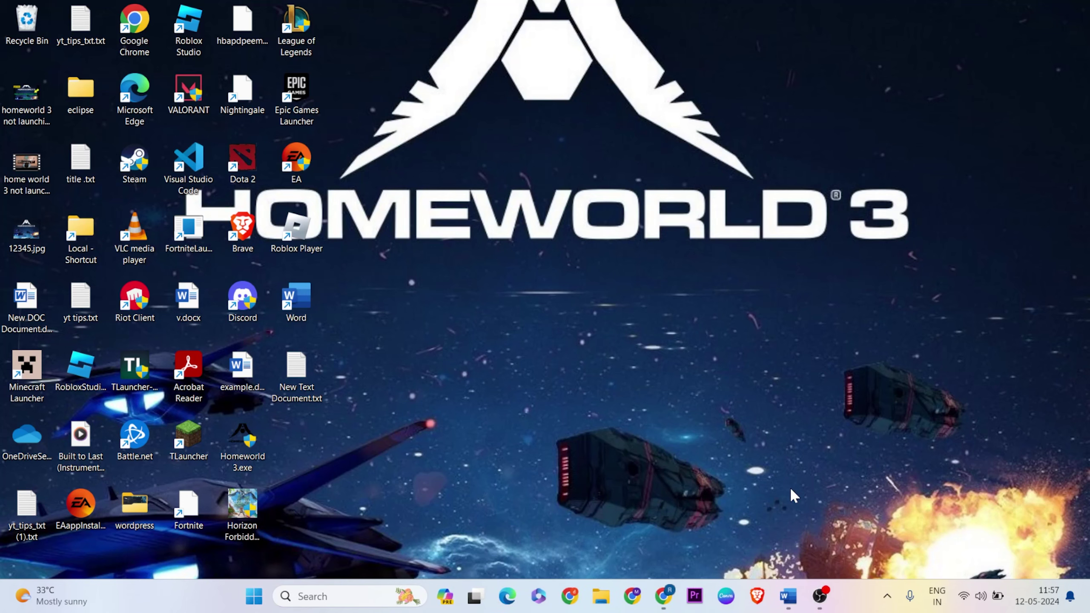
{"action": "left_click", "coordinate": [254, 596]}
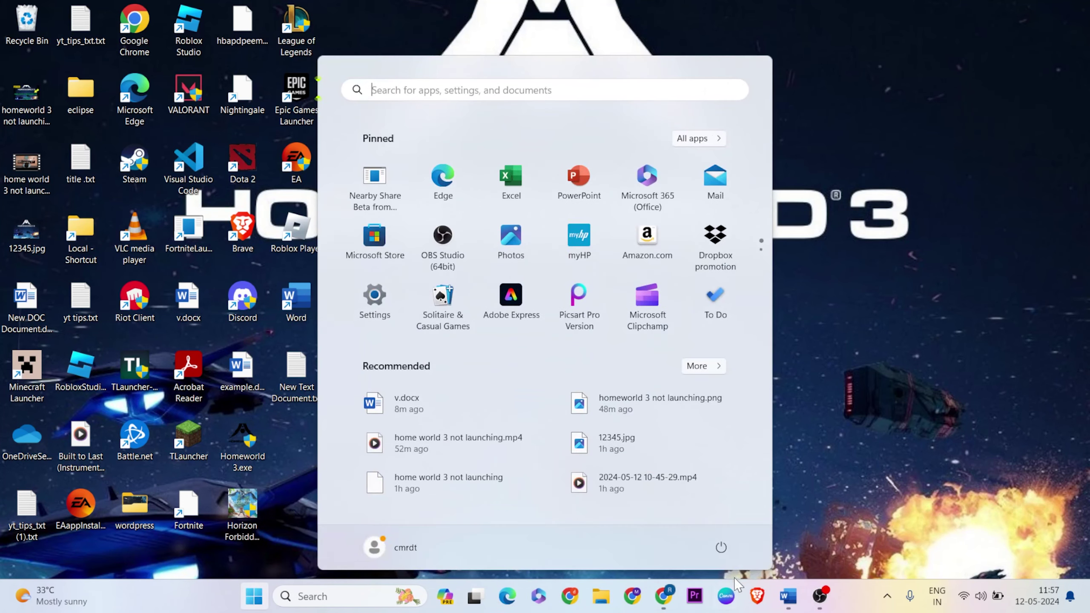
{"action": "left_click", "coordinate": [721, 548]}
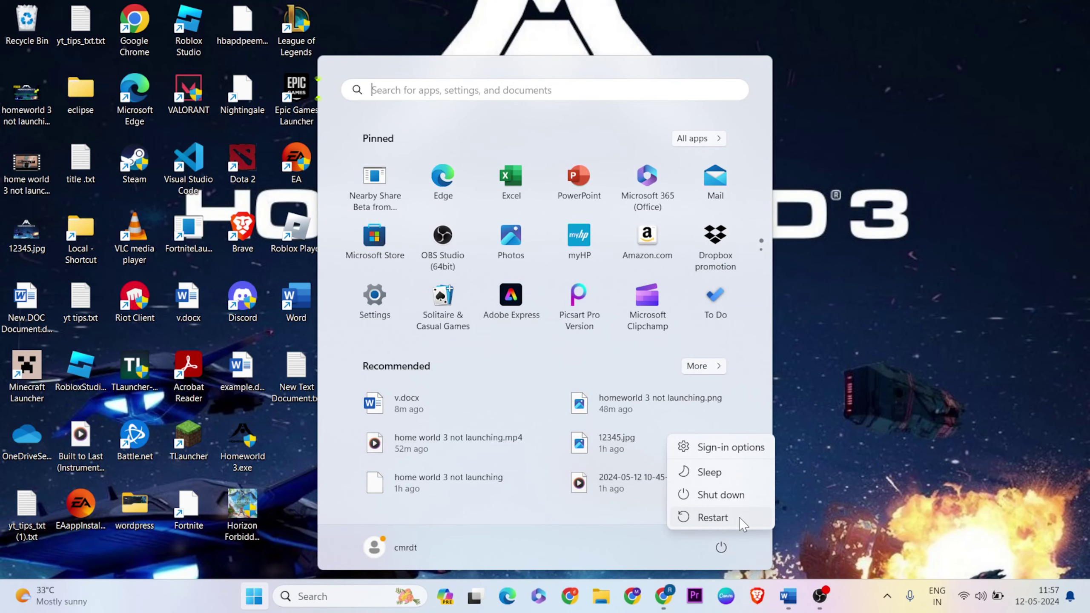
{"action": "key", "text": "Escape"}
{"action": "key", "text": "Escape"}
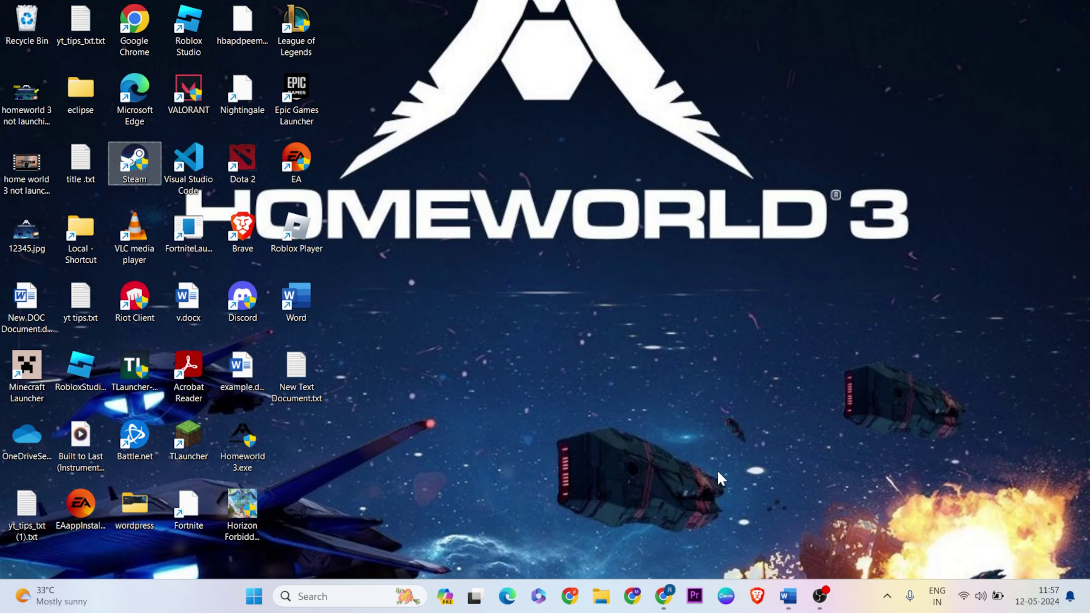
- Review the DirectX 12 to 11 and graphics update steps in the Word document v.docx
{"action": "left_click", "coordinate": [804, 608]}
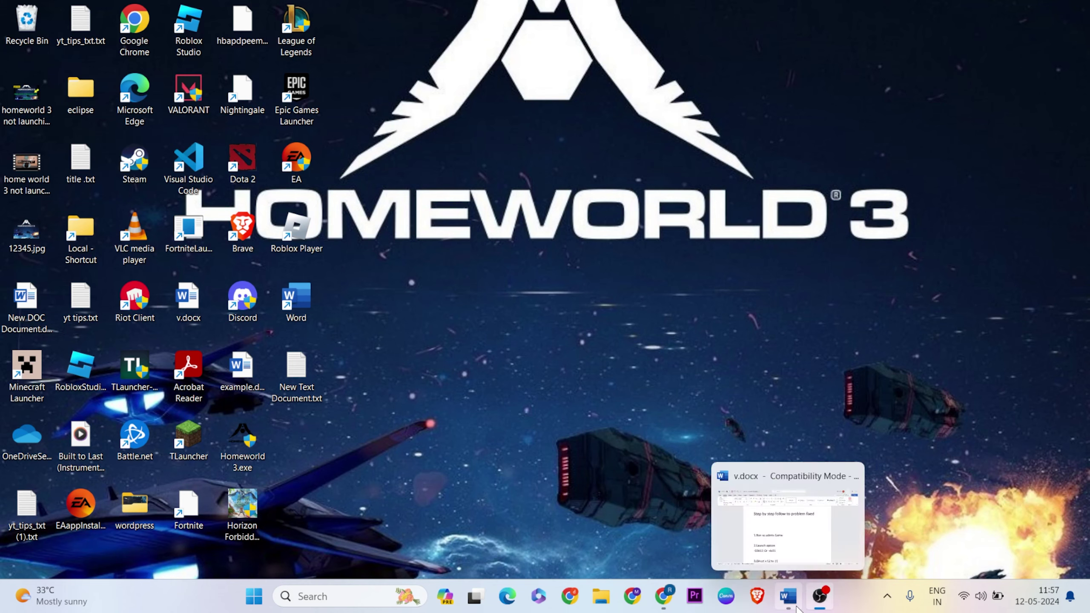
{"action": "left_click", "coordinate": [790, 599]}
{"action": "scroll", "coordinate": [523, 464], "scroll_direction": "down", "scroll_amount": 2}
{"action": "scroll", "coordinate": [523, 464], "scroll_direction": "down", "scroll_amount": 2}
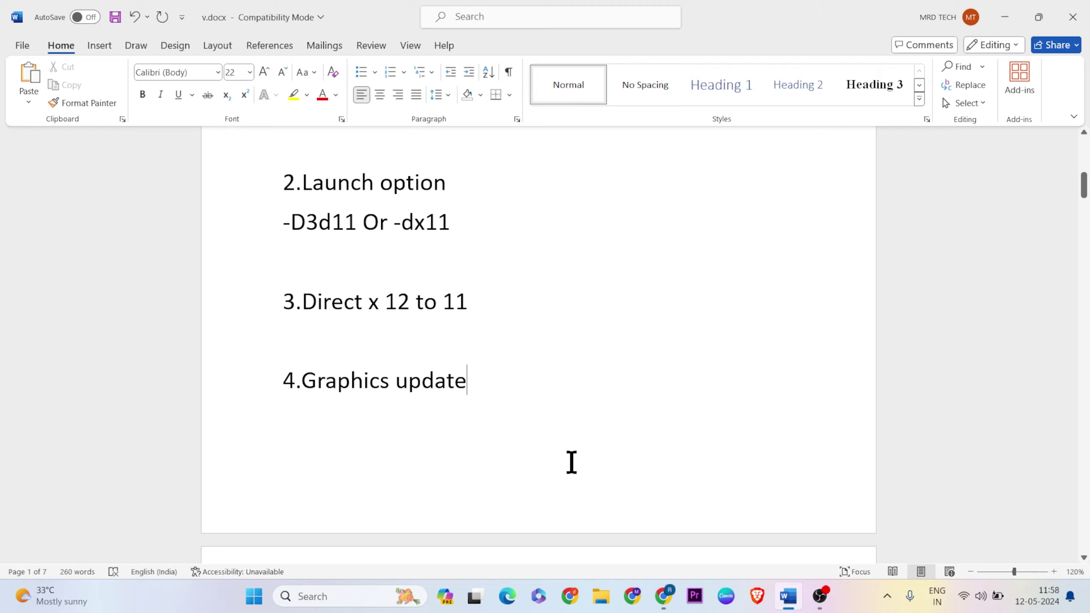
{"action": "left_click", "coordinate": [633, 597]}
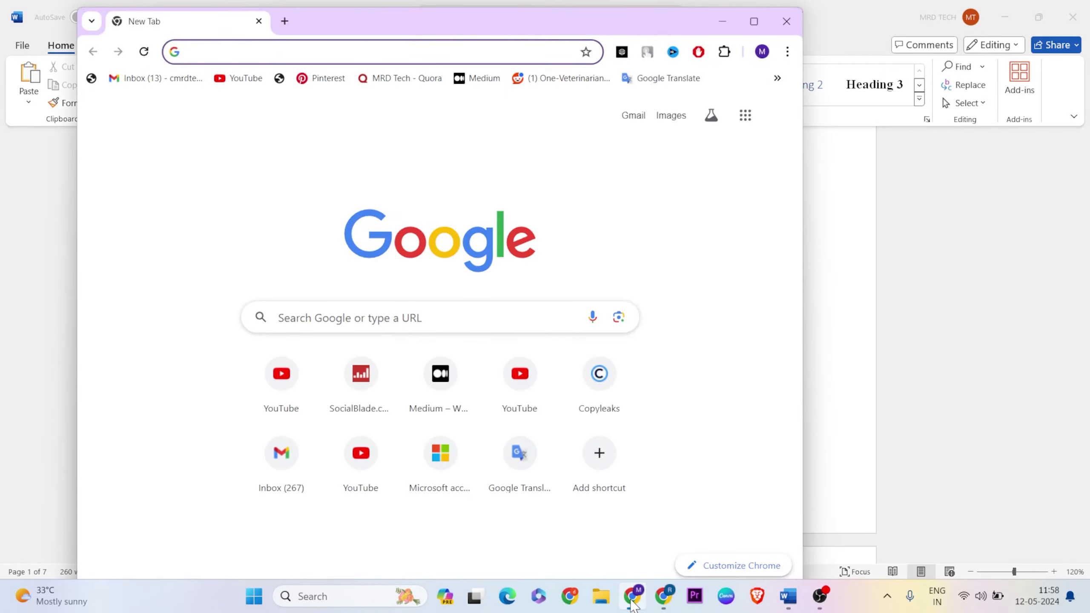
{"action": "type", "text": "dire"}
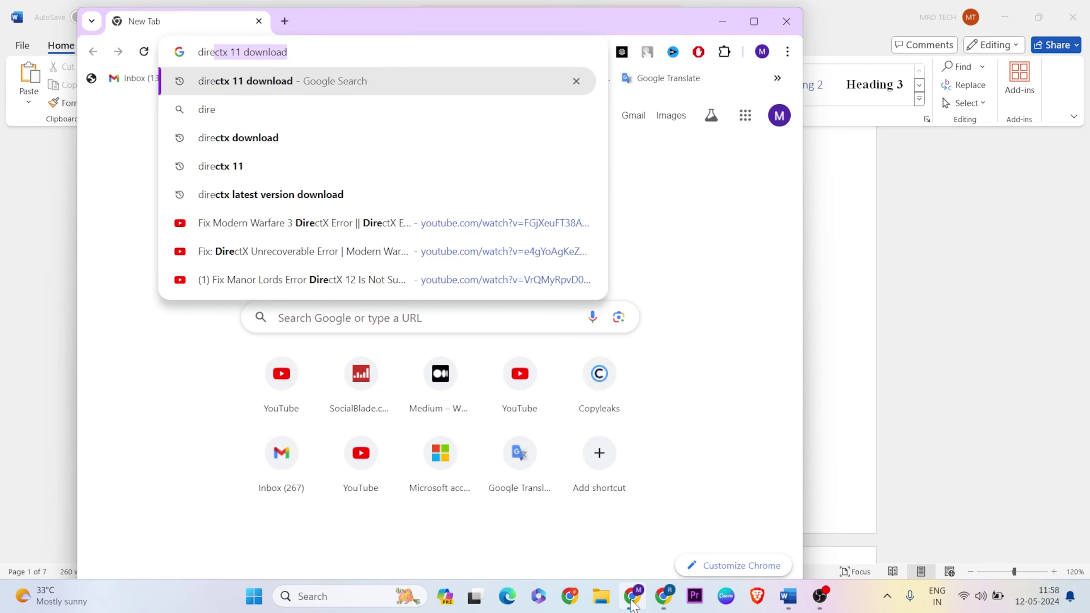
{"action": "type", "text": "ct"}
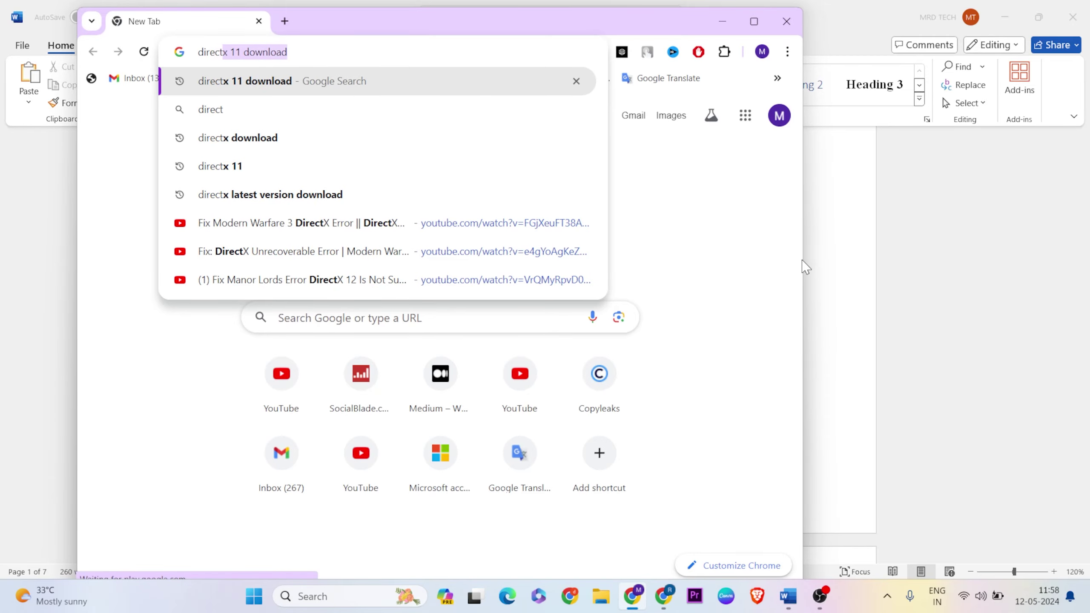
{"action": "left_click", "coordinate": [731, 17]}
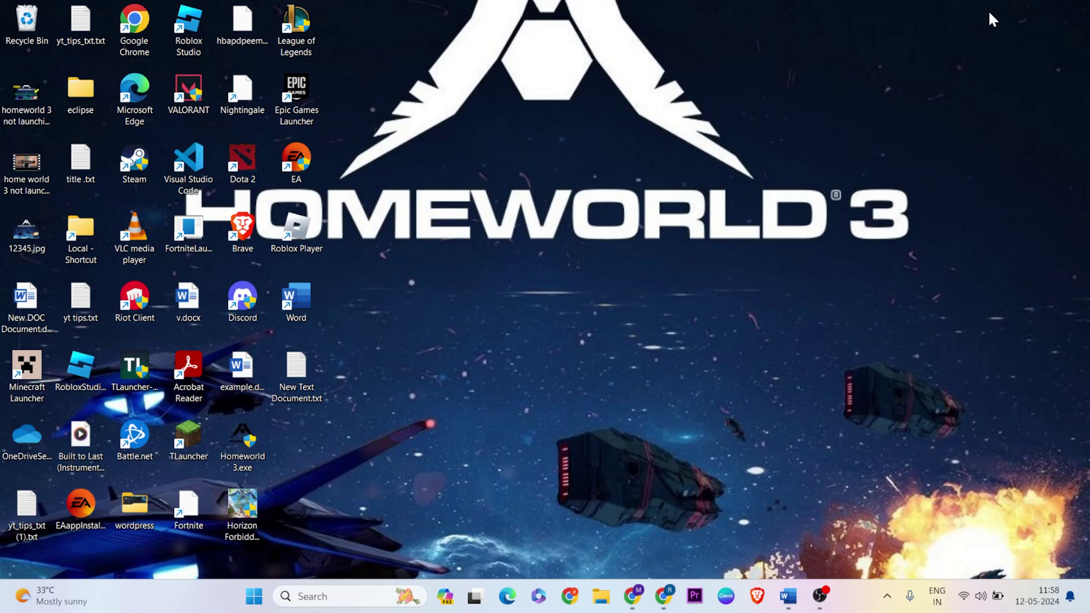
- Run dxdiag as an administrator to check the installed DirectX version in the DirectX Diagnostic Tool
{"action": "left_click", "coordinate": [315, 599]}
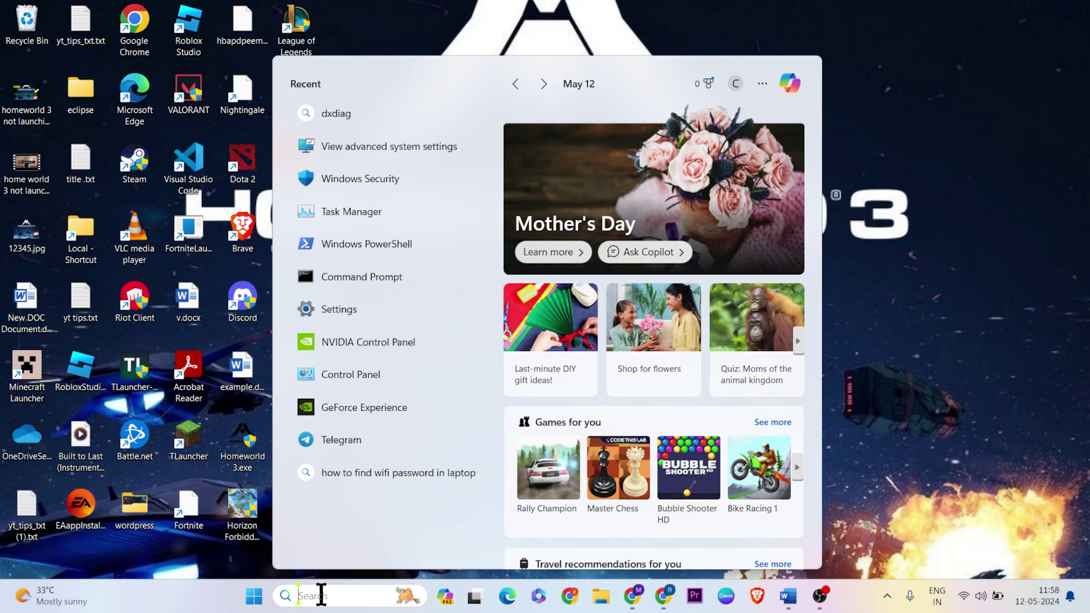
{"action": "type", "text": "dxdiag"}
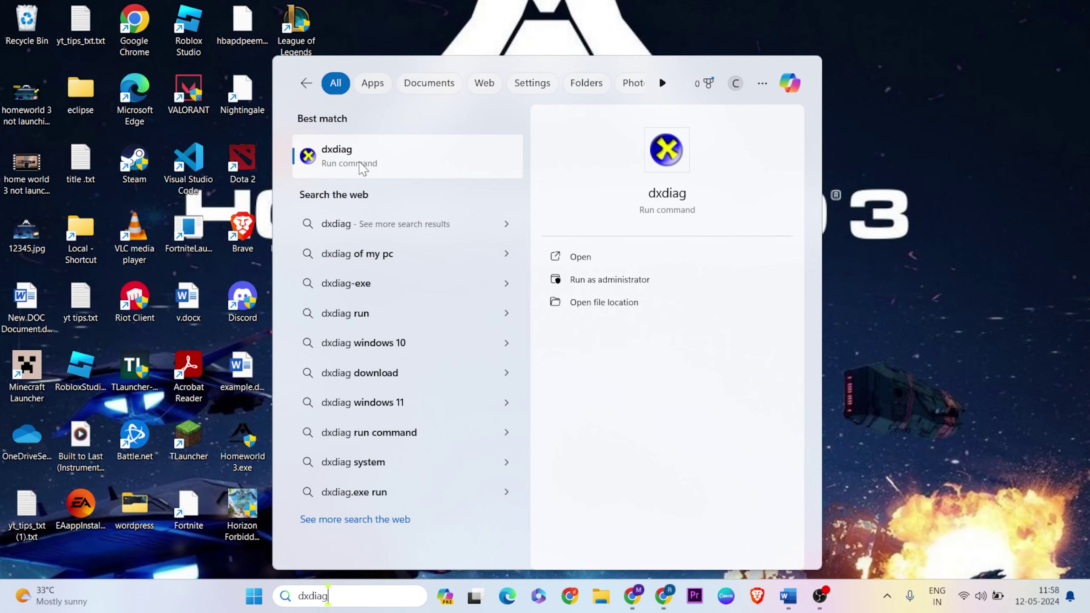
{"action": "left_click", "coordinate": [622, 286]}
{"action": "left_click", "coordinate": [469, 412]}
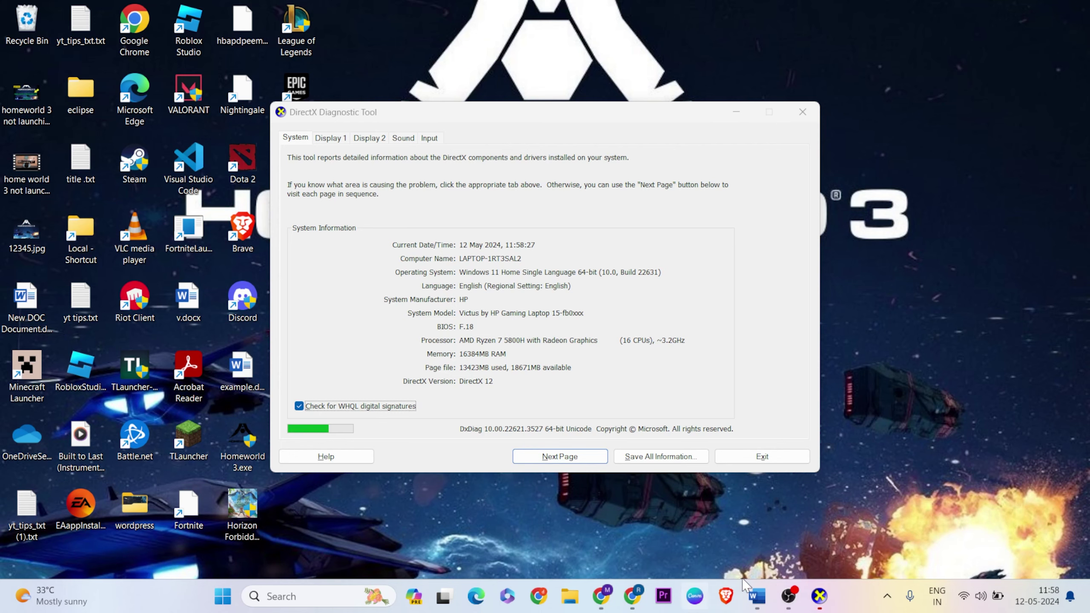
- Search Chrome for "directx 11 download" and view Microsoft's DirectX 11 Technology Update download page, closing the browser and DirectX Diagnostic Tool when done
{"action": "left_click", "coordinate": [600, 595]}
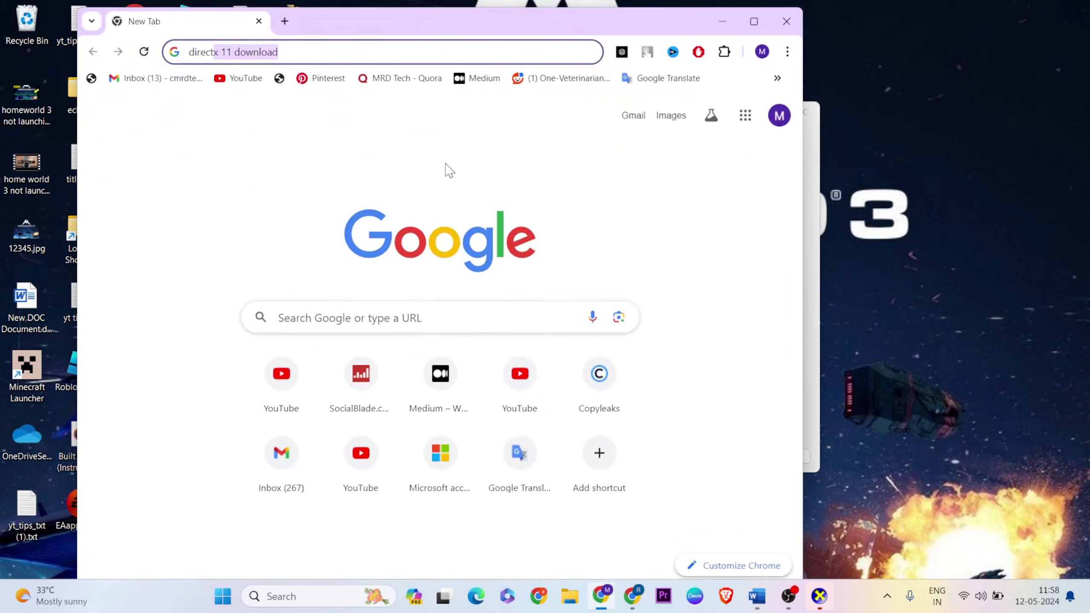
{"action": "left_click", "coordinate": [298, 50]}
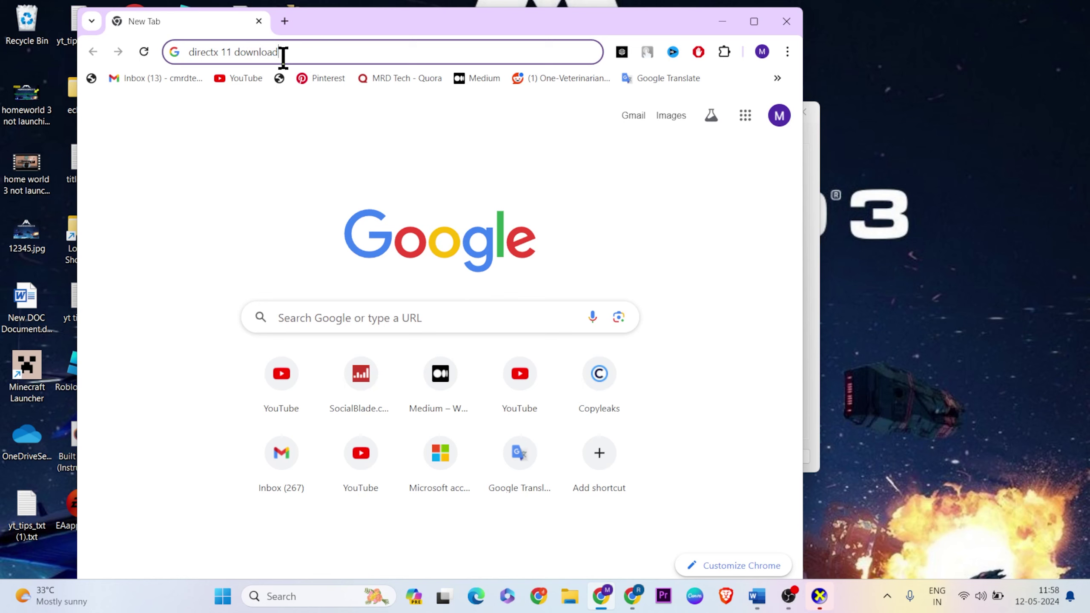
{"action": "key", "text": "Return"}
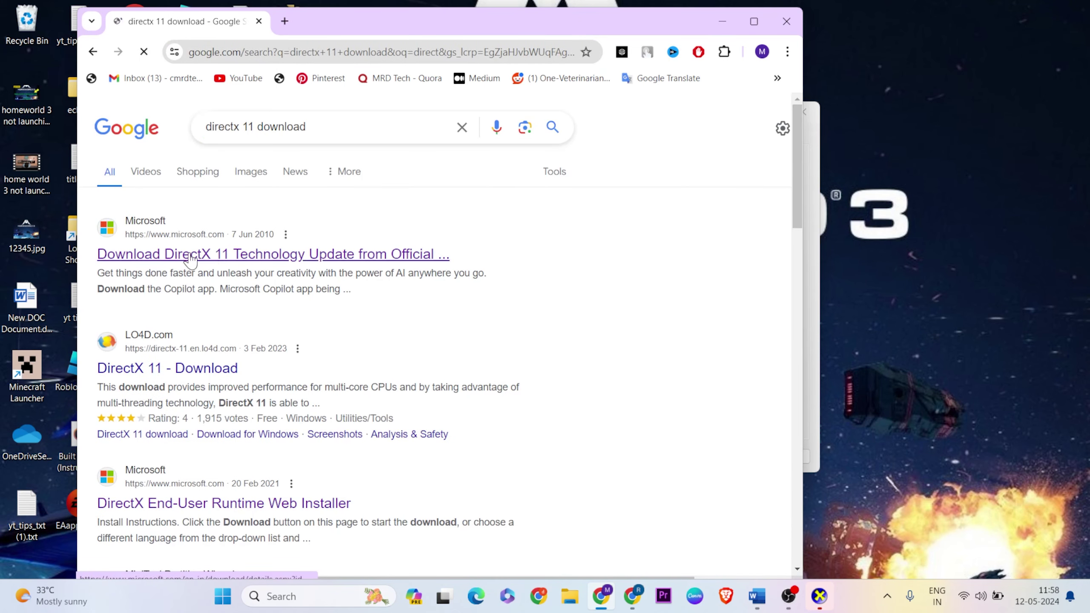
{"action": "left_click", "coordinate": [230, 258]}
{"action": "scroll", "coordinate": [408, 334], "scroll_direction": "down", "scroll_amount": 3}
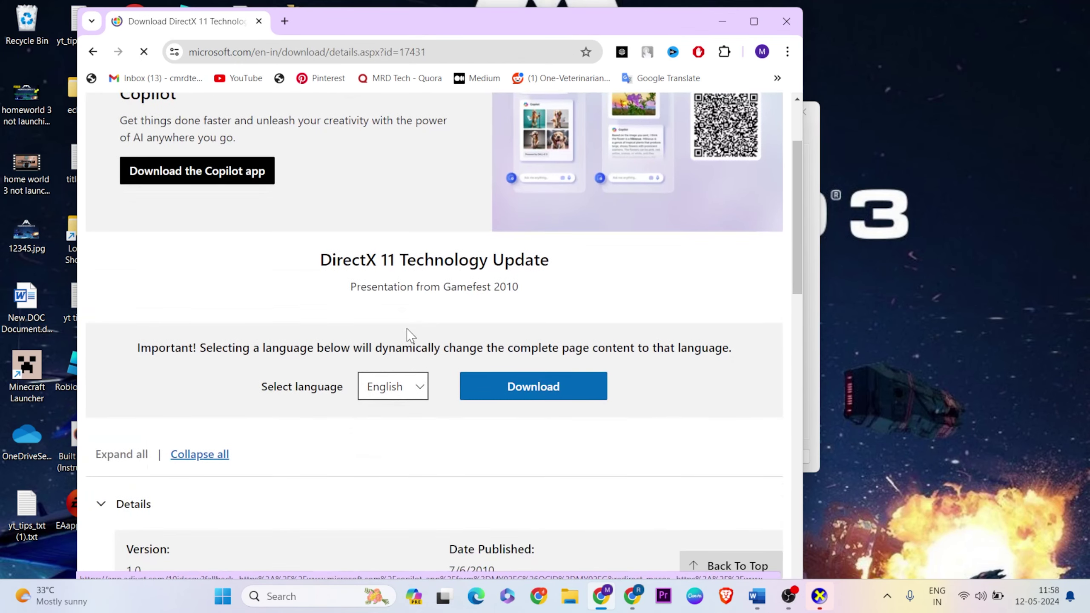
{"action": "scroll", "coordinate": [530, 411], "scroll_direction": "down", "scroll_amount": 2}
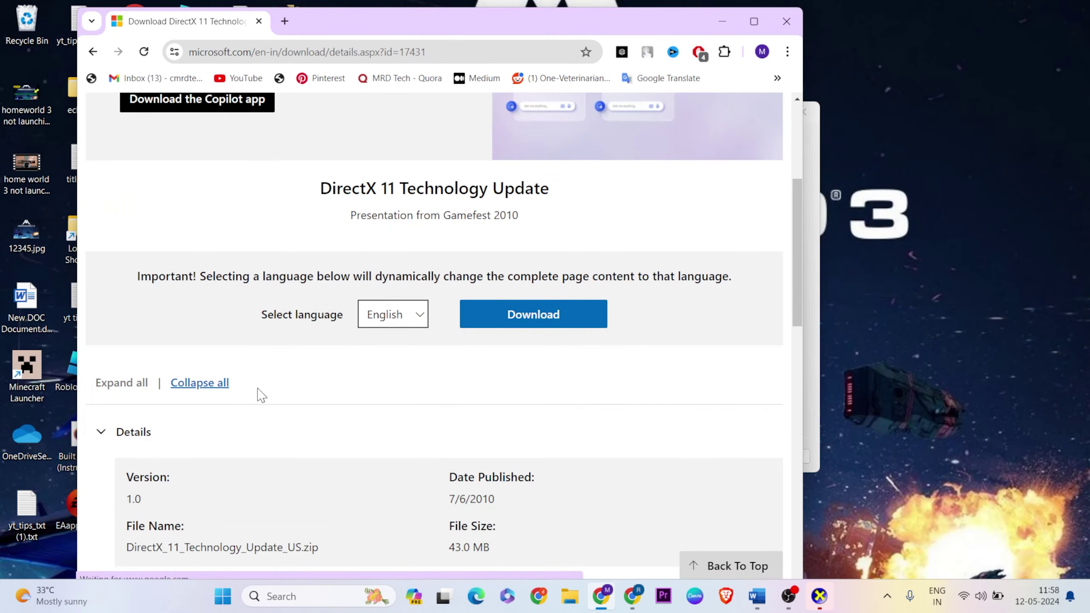
{"action": "scroll", "coordinate": [217, 474], "scroll_direction": "down", "scroll_amount": 1}
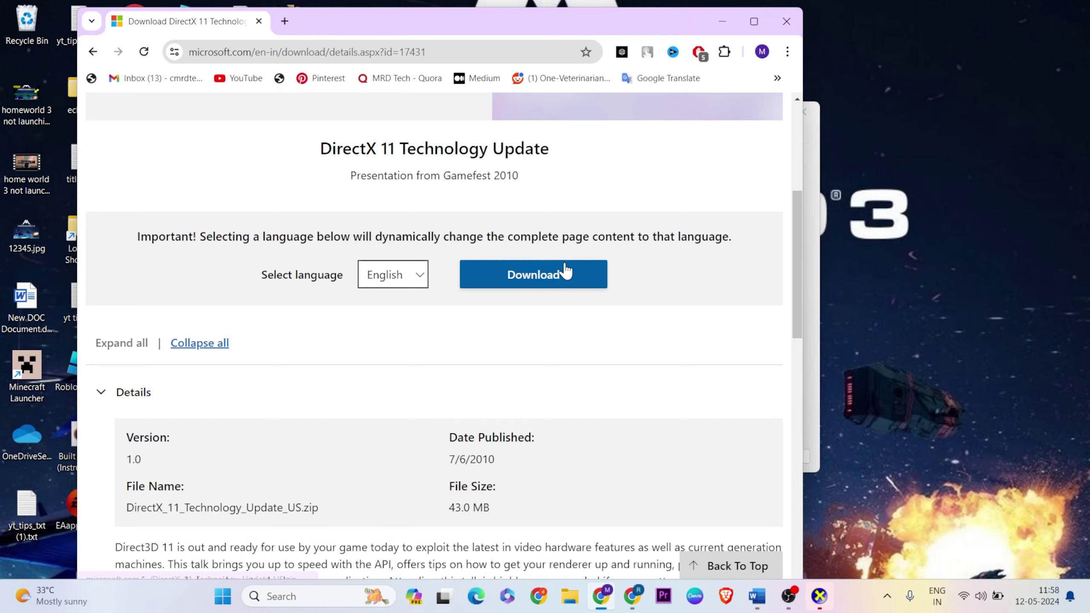
{"action": "left_click", "coordinate": [799, 14]}
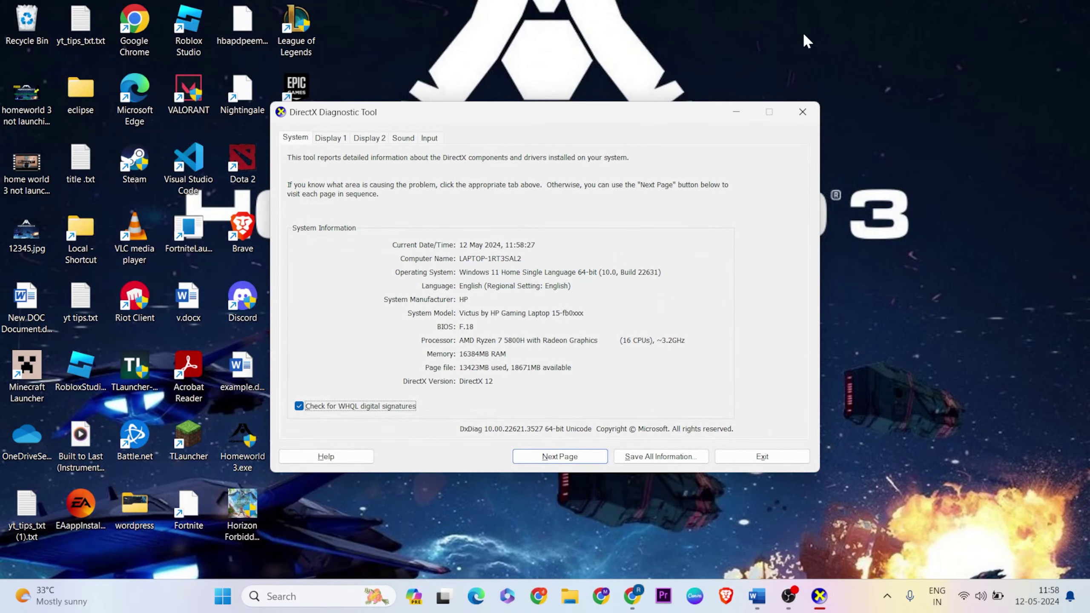
{"action": "left_click", "coordinate": [803, 111]}
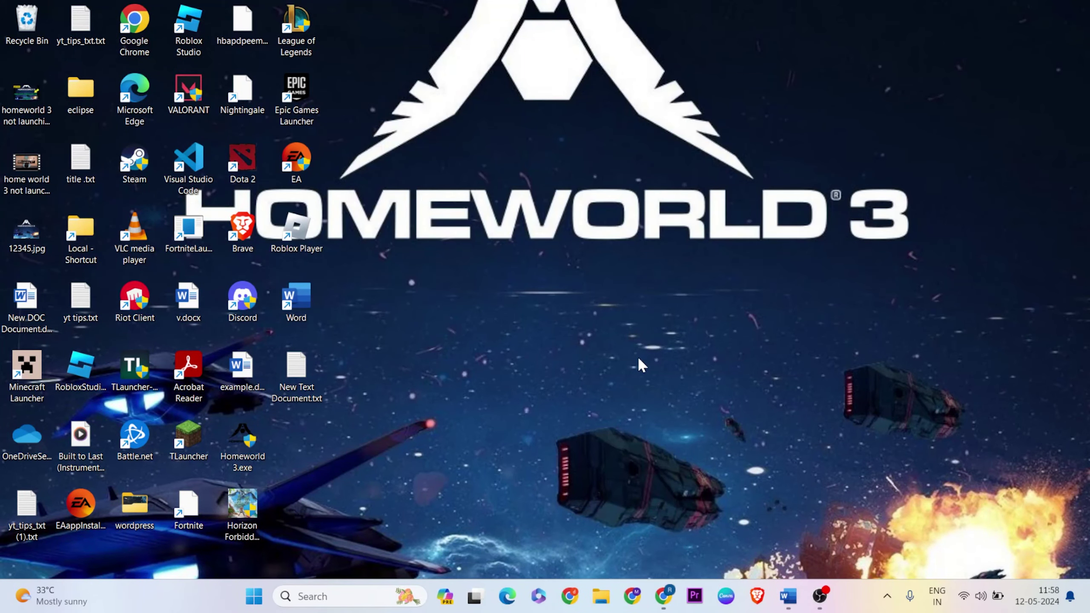
- Check the graphics update step in the Word notes and review the default graphics settings in the Windows display settings
{"action": "left_click", "coordinate": [788, 596]}
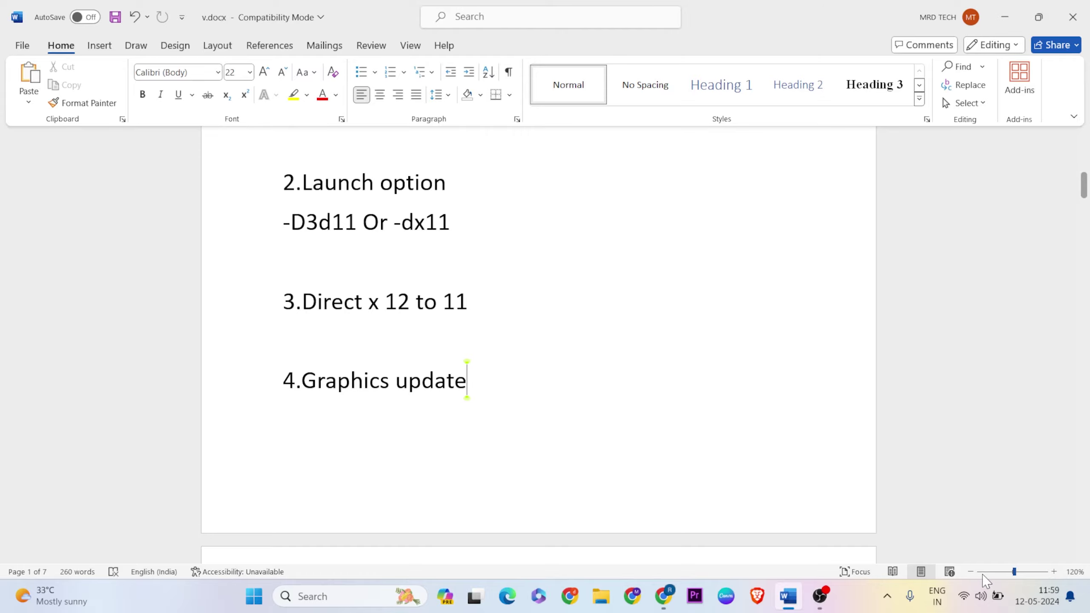
{"action": "left_click", "coordinate": [981, 597]}
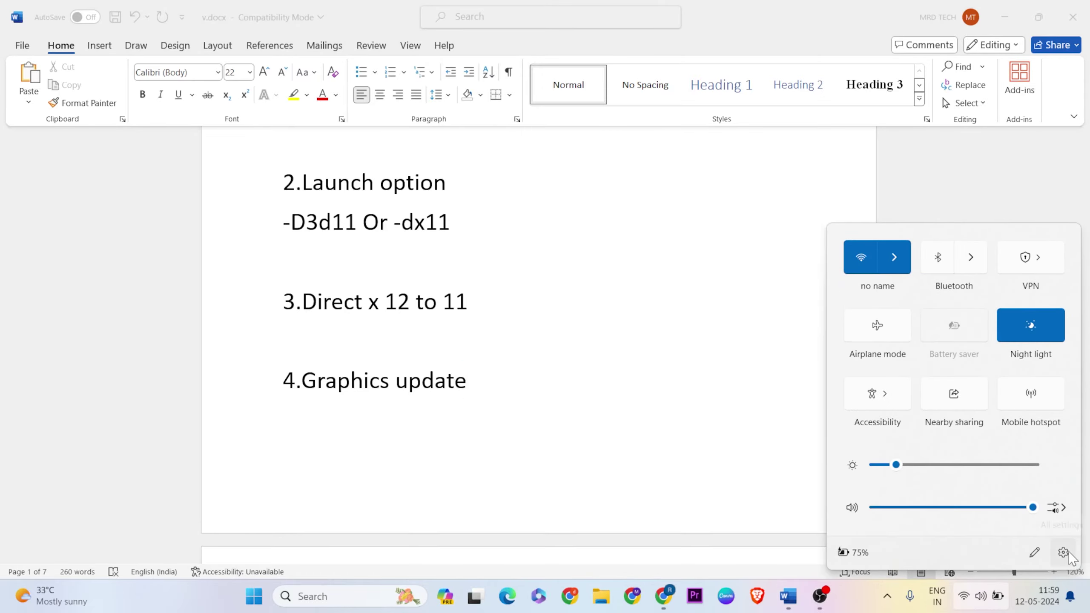
{"action": "left_click", "coordinate": [1062, 552]}
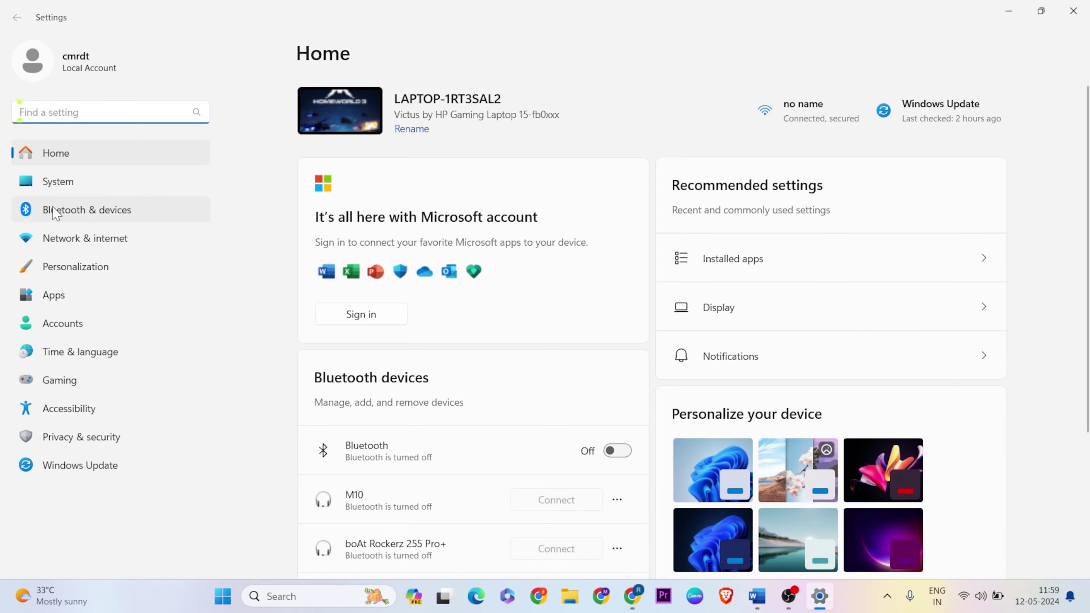
{"action": "left_click", "coordinate": [60, 189]}
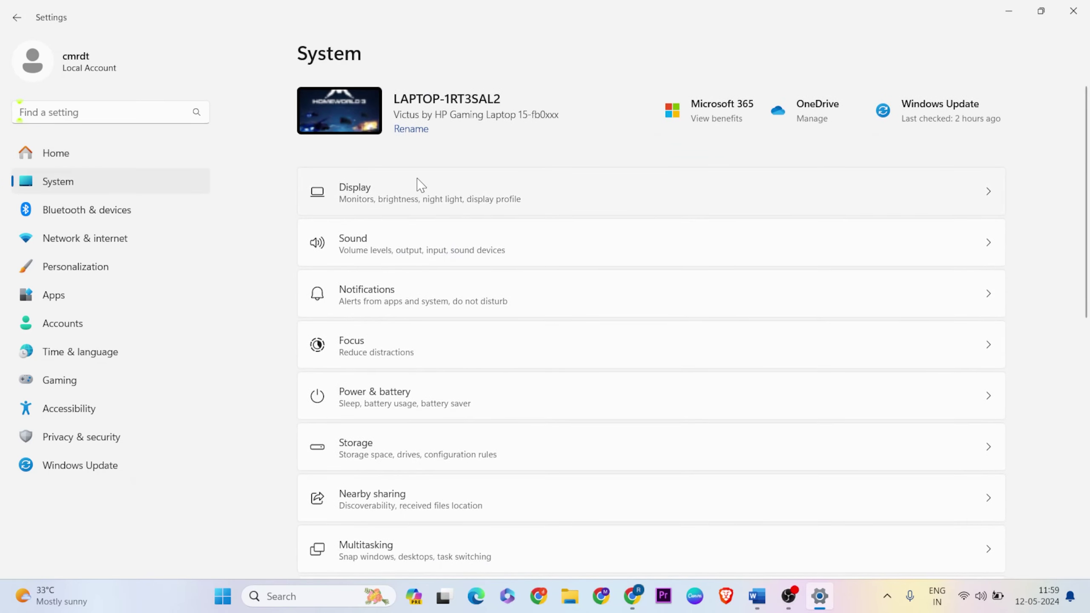
{"action": "left_click", "coordinate": [402, 198]}
{"action": "scroll", "coordinate": [401, 198], "scroll_direction": "down", "scroll_amount": 5}
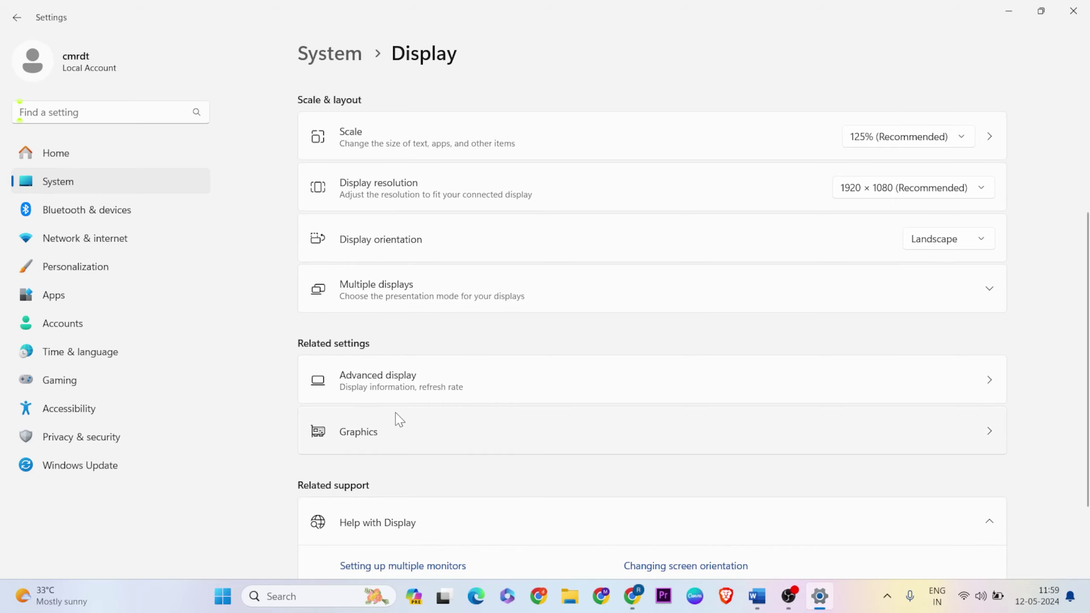
{"action": "left_click", "coordinate": [400, 429]}
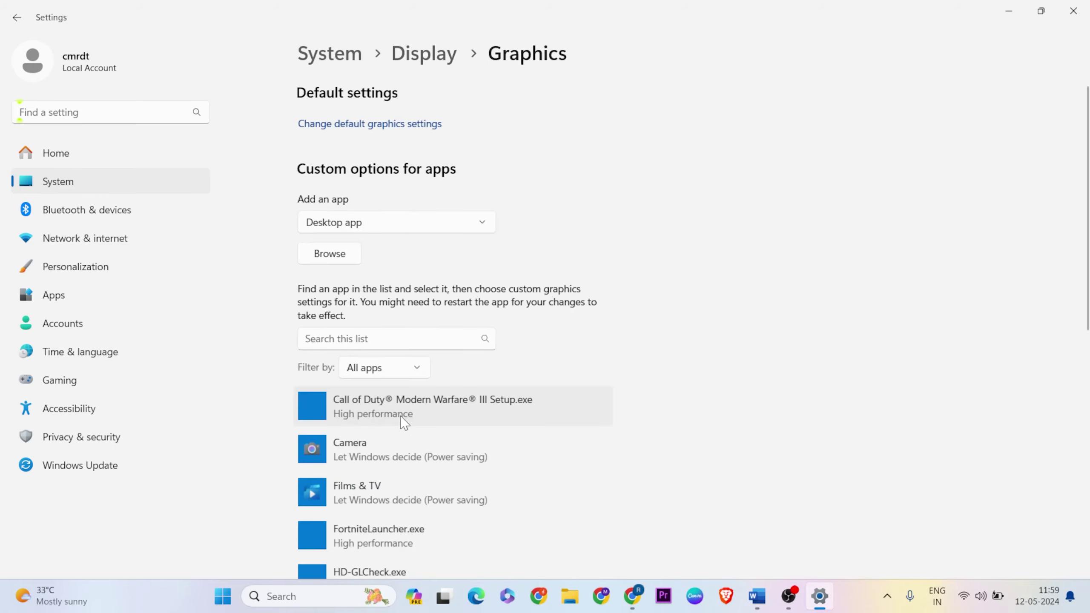
{"action": "left_click", "coordinate": [360, 124]}
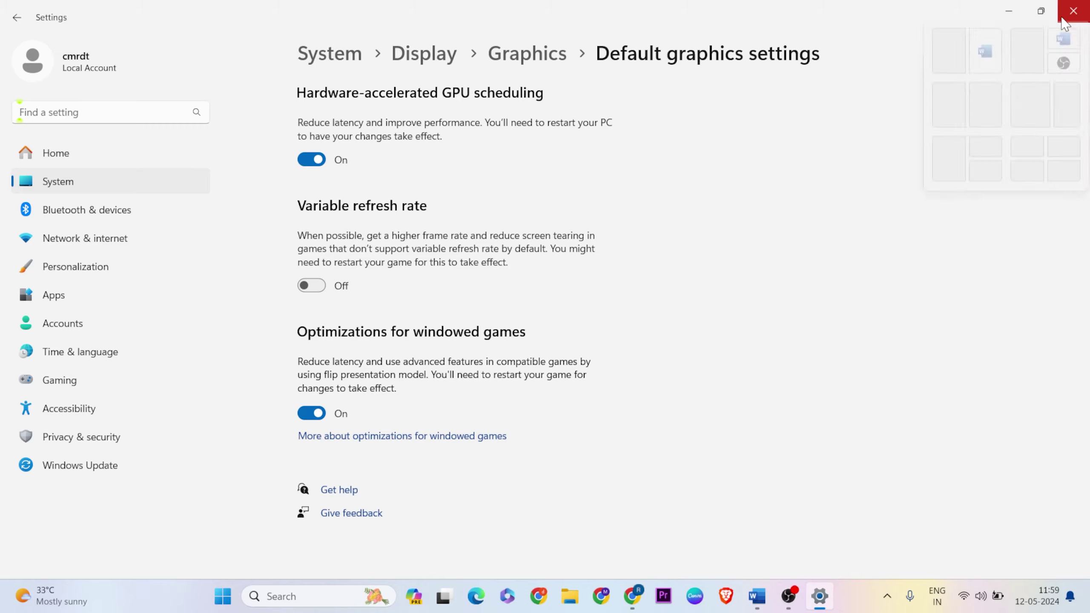
{"action": "left_click", "coordinate": [524, 55]}
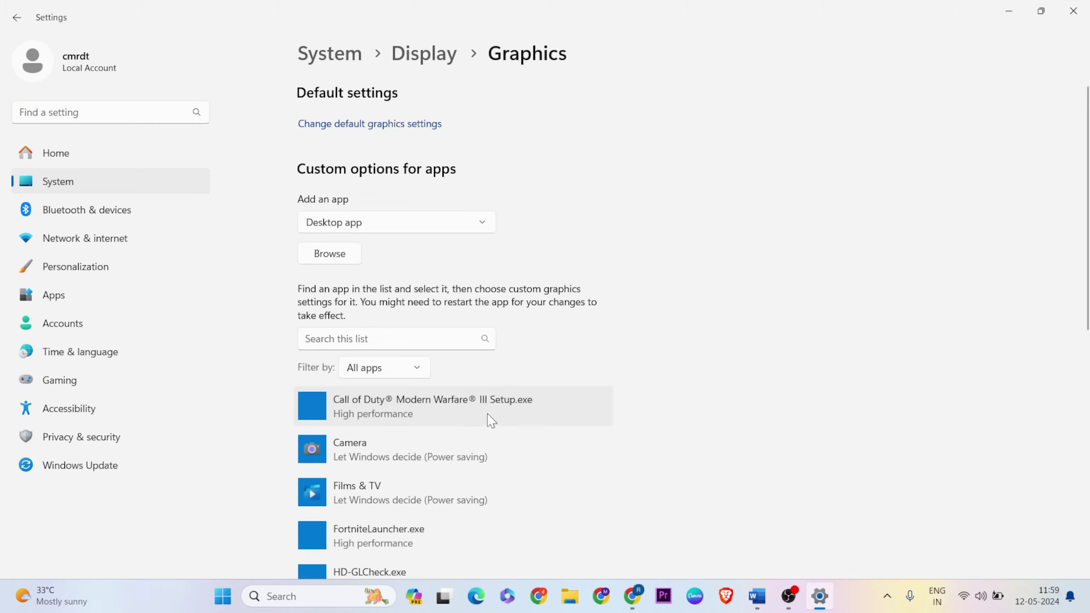
- Add Homeworld 3.exe from the Desktop to the apps with custom graphics options
{"action": "scroll", "coordinate": [487, 414], "scroll_direction": "down", "scroll_amount": 10}
{"action": "scroll", "coordinate": [487, 414], "scroll_direction": "up", "scroll_amount": 5}
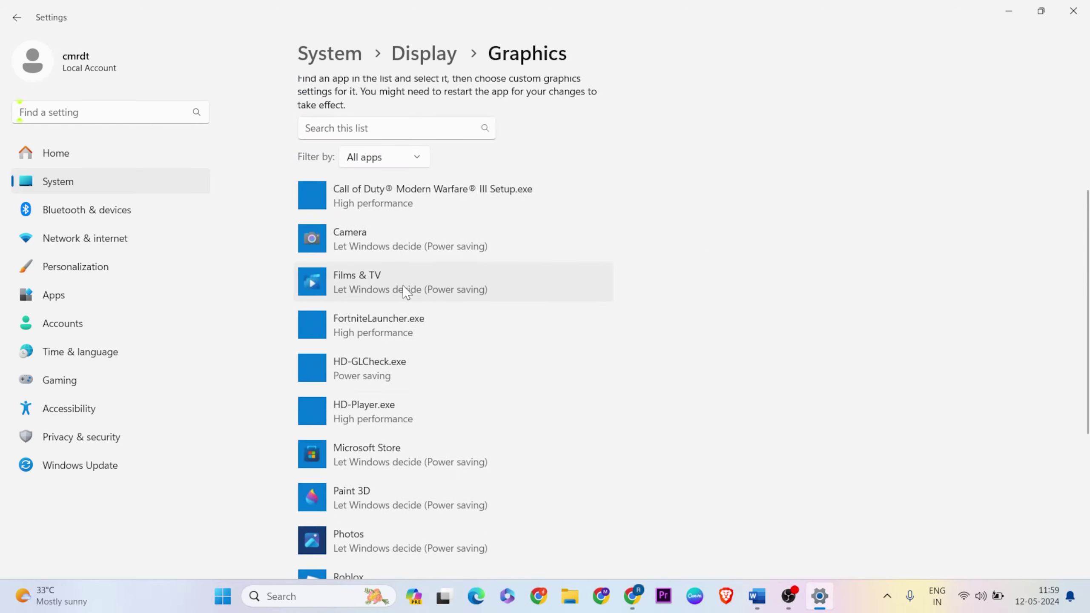
{"action": "scroll", "coordinate": [356, 171], "scroll_direction": "up", "scroll_amount": 2}
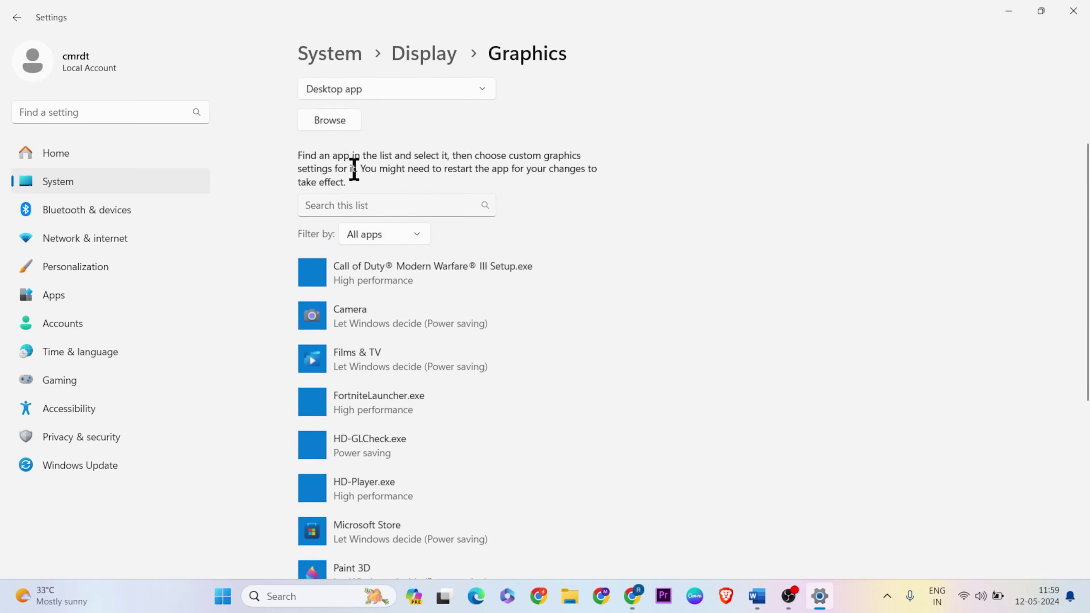
{"action": "left_click", "coordinate": [331, 126]}
{"action": "left_click", "coordinate": [336, 135]}
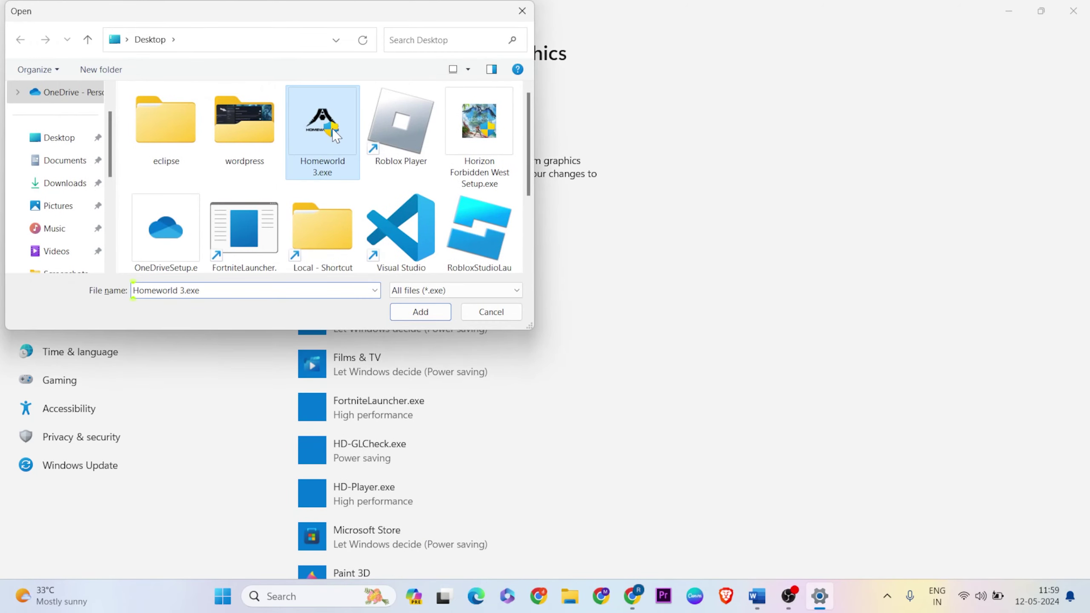
{"action": "left_click", "coordinate": [419, 314]}
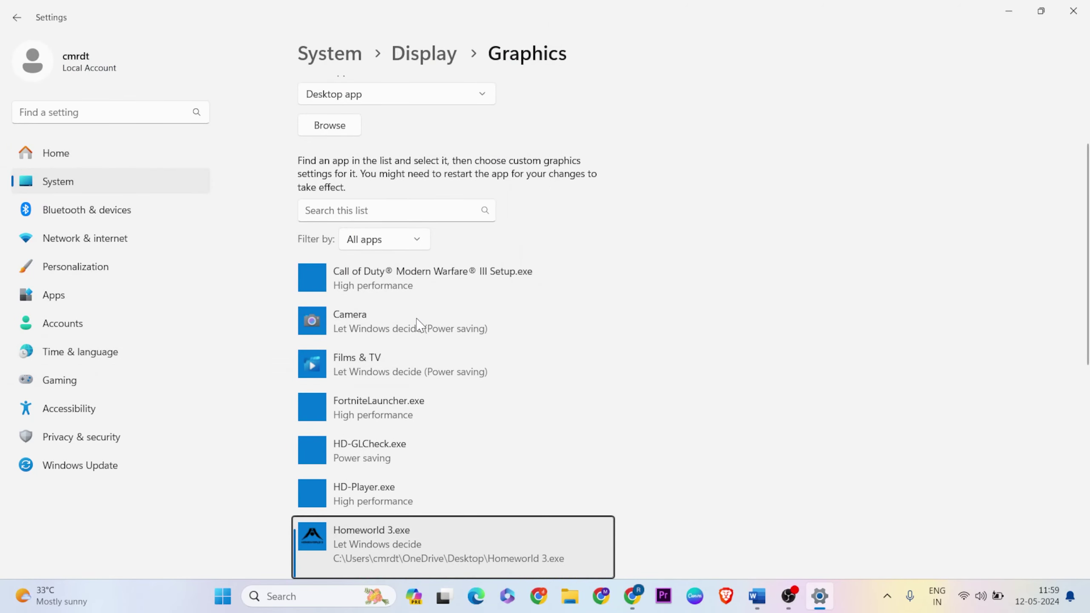
- Set the graphics preference of Homeworld 3.exe to High performance, save it, and close Settings
{"action": "scroll", "coordinate": [630, 487], "scroll_direction": "down", "scroll_amount": 3}
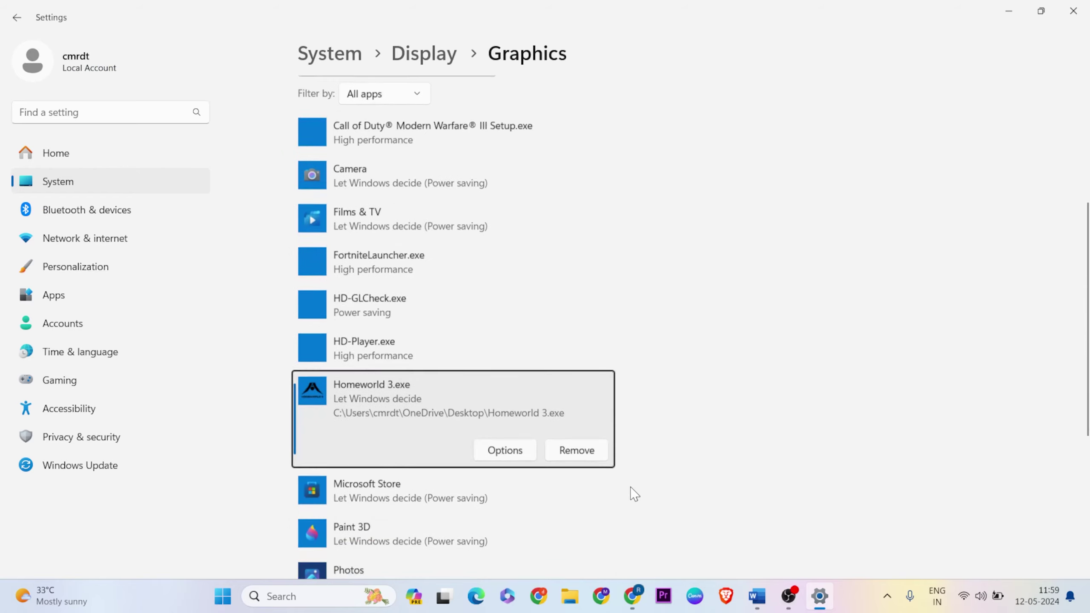
{"action": "left_click", "coordinate": [506, 456]}
{"action": "left_click", "coordinate": [424, 257]}
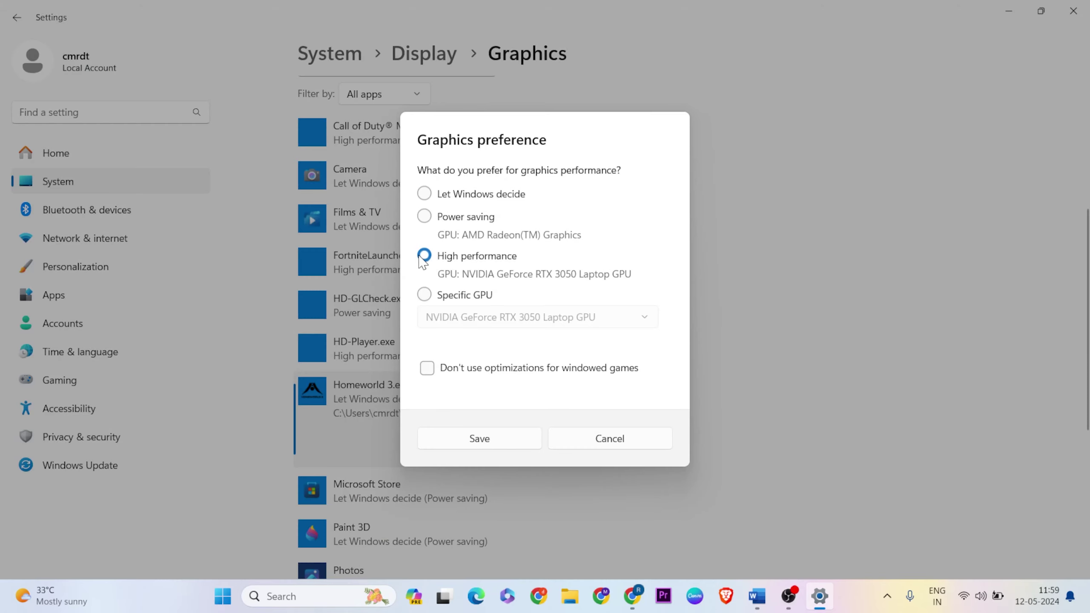
{"action": "left_click", "coordinate": [491, 446]}
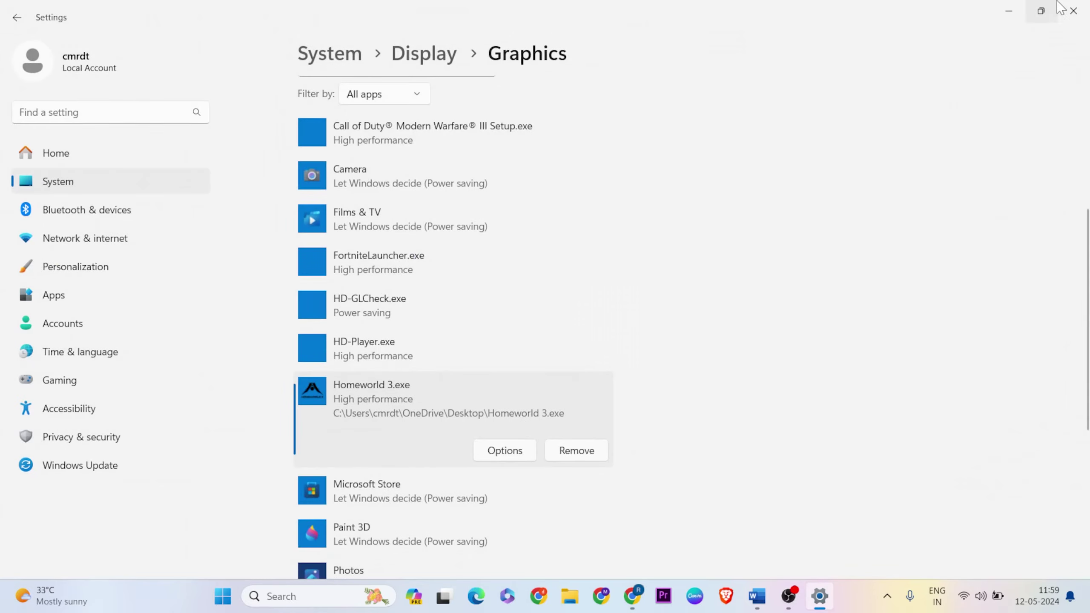
{"action": "left_click", "coordinate": [1073, 10]}
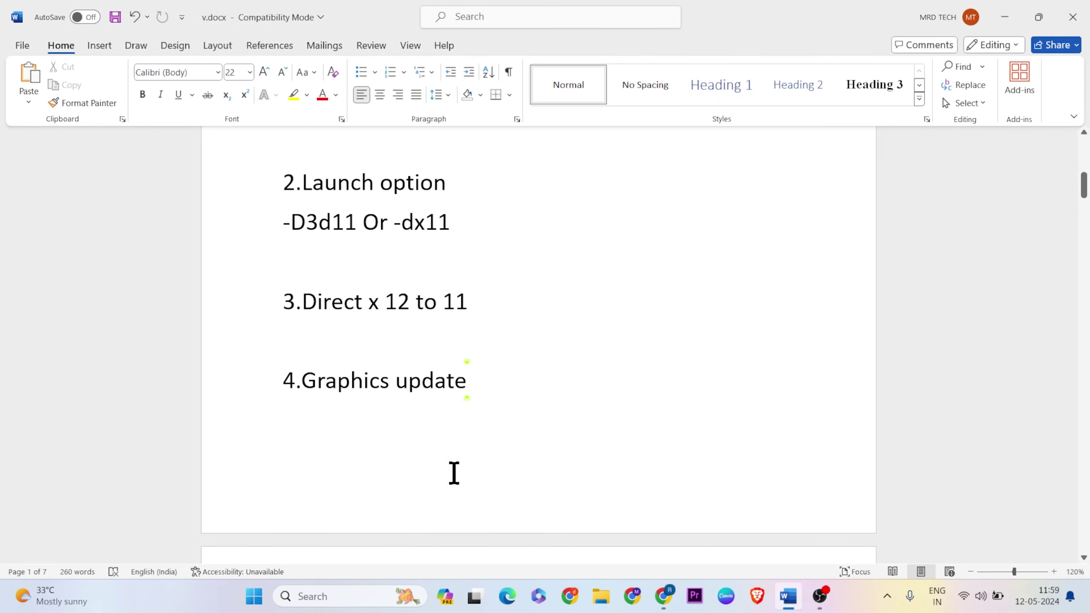